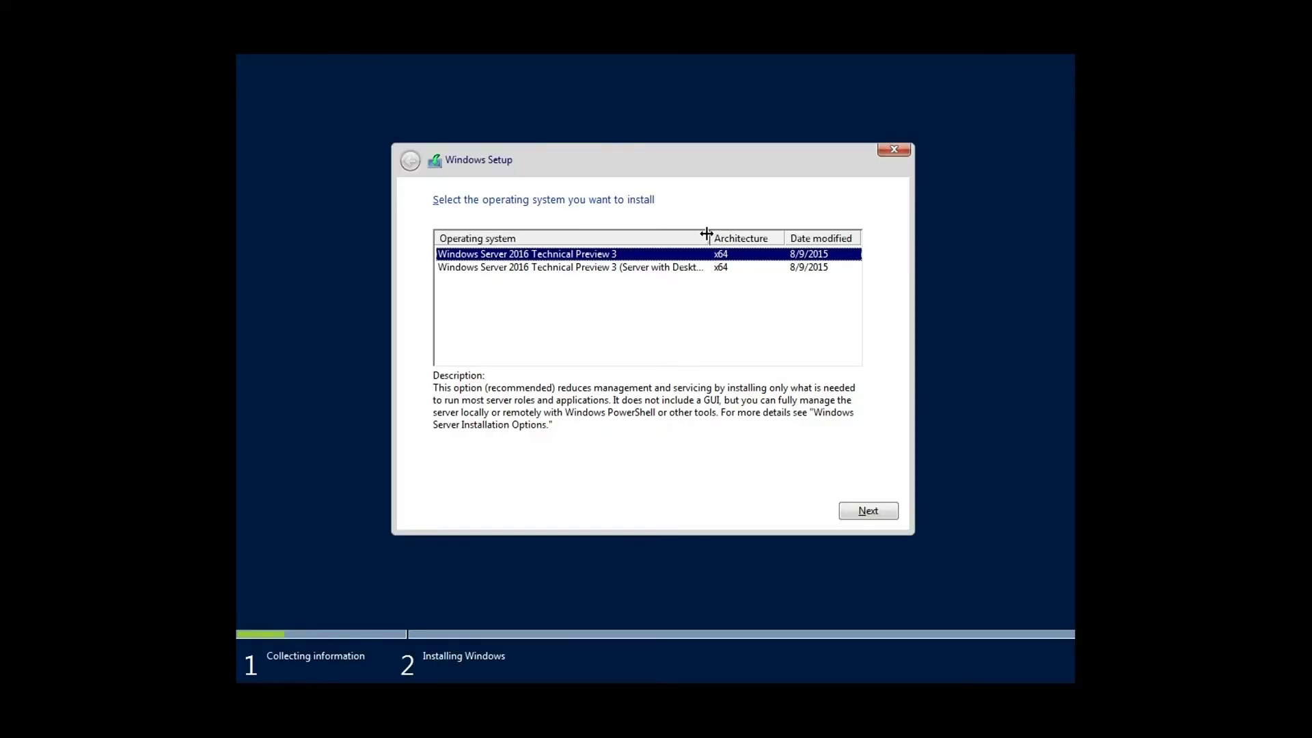
Choose the Server with Desktop Experience edition, accept the licence terms, and start a Custom install.
drag(707, 236, 790, 232)
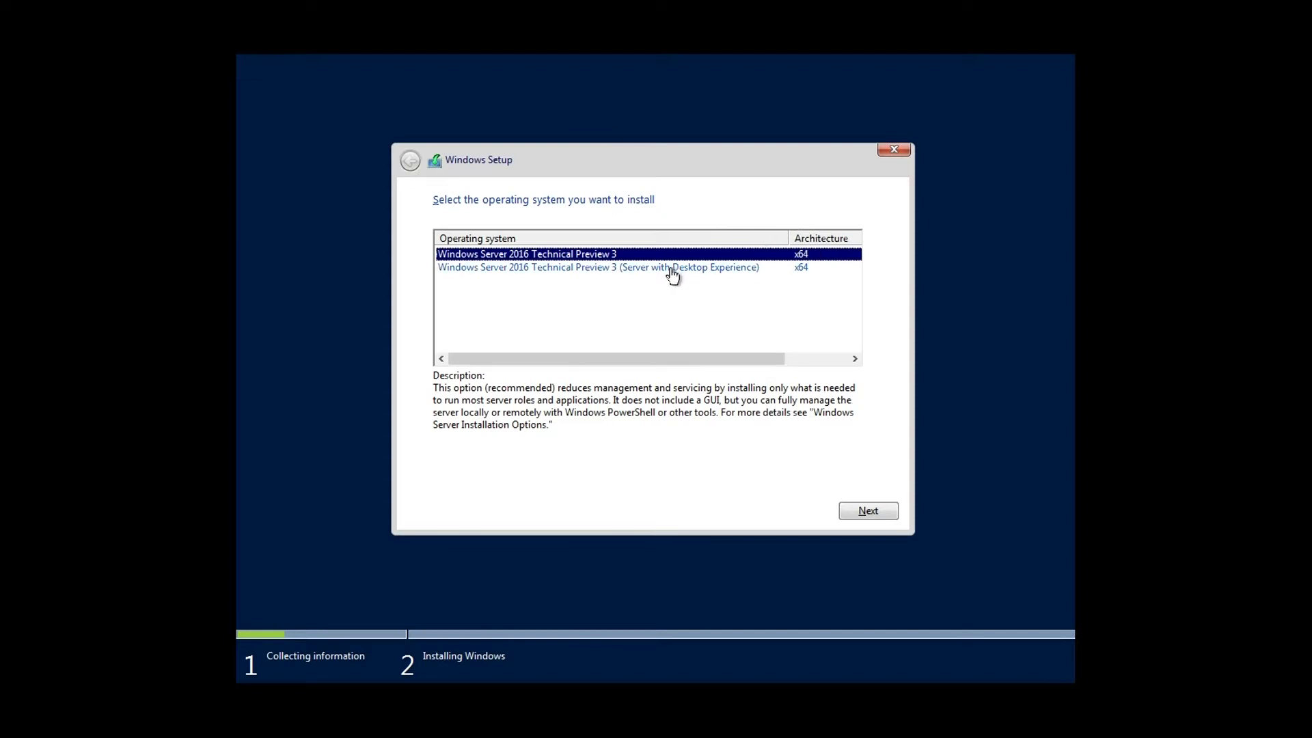
click(649, 268)
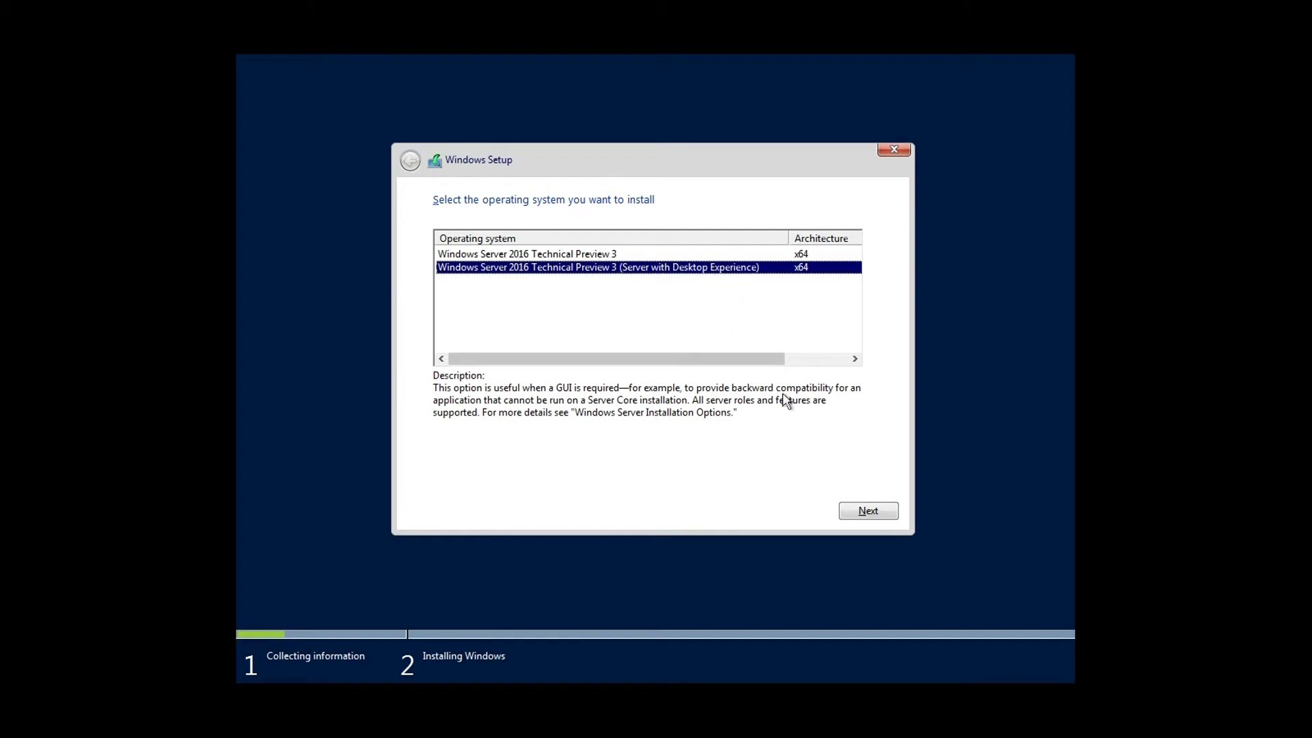
click(862, 511)
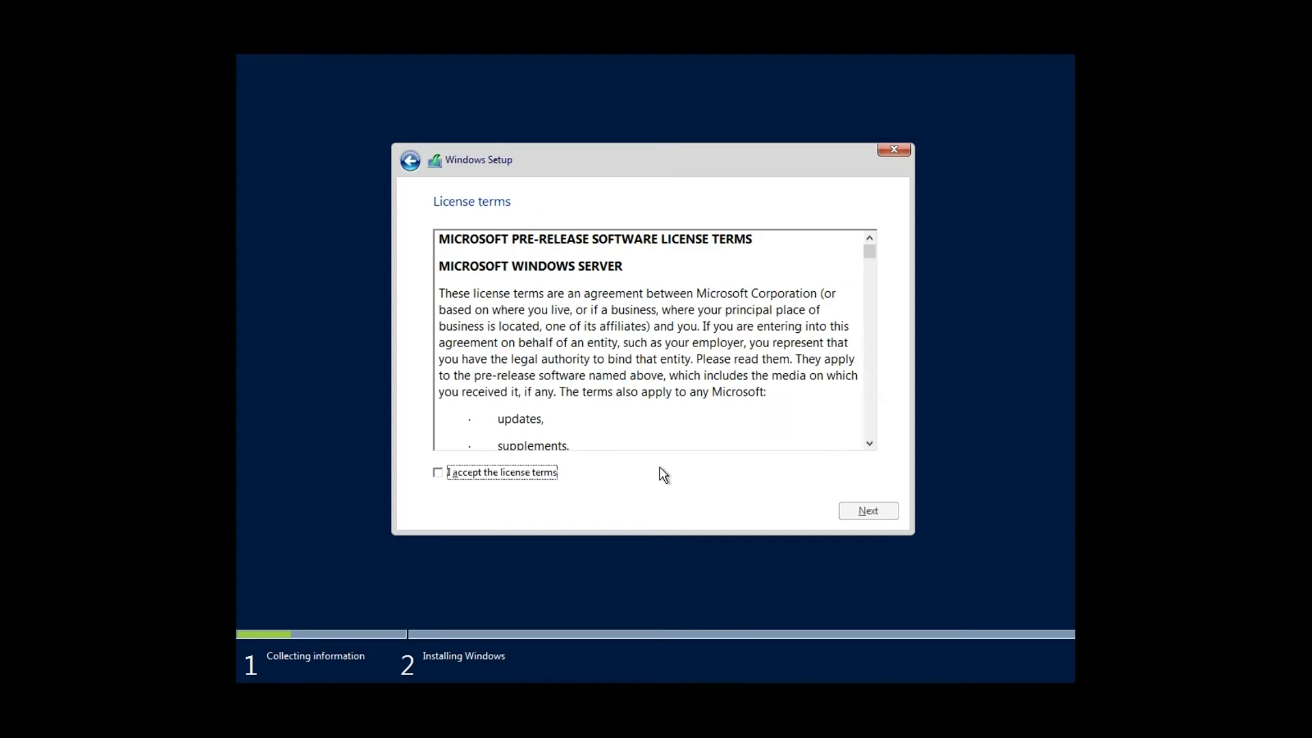
click(497, 473)
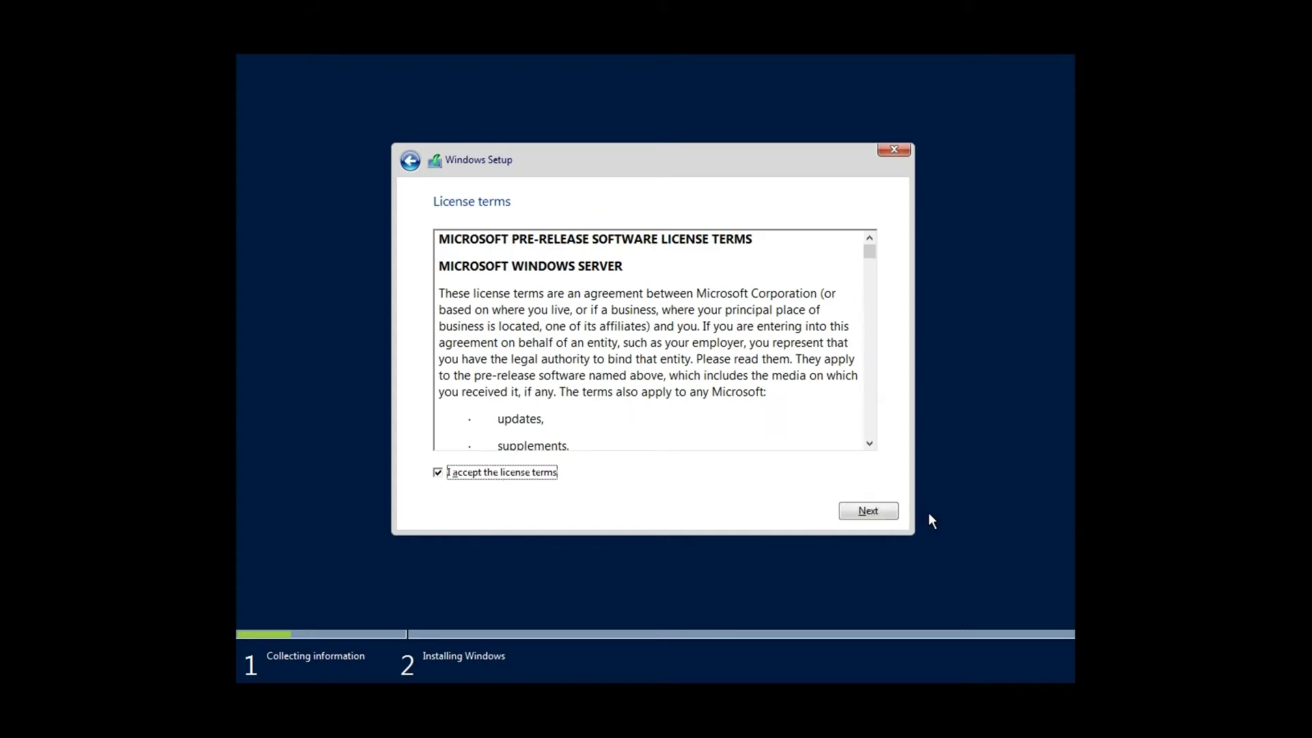
click(870, 511)
click(632, 363)
click(868, 511)
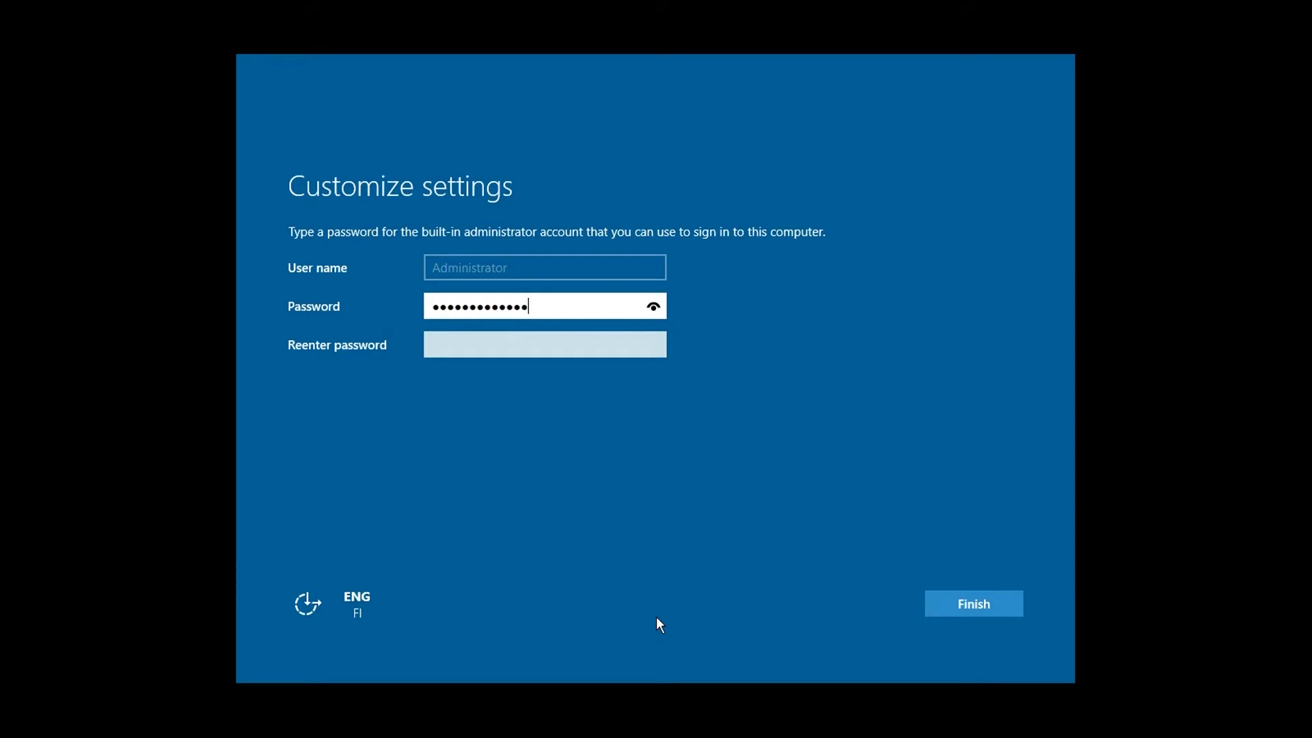
Enter and confirm the Administrator account password, then finish setup.
key(Tab)
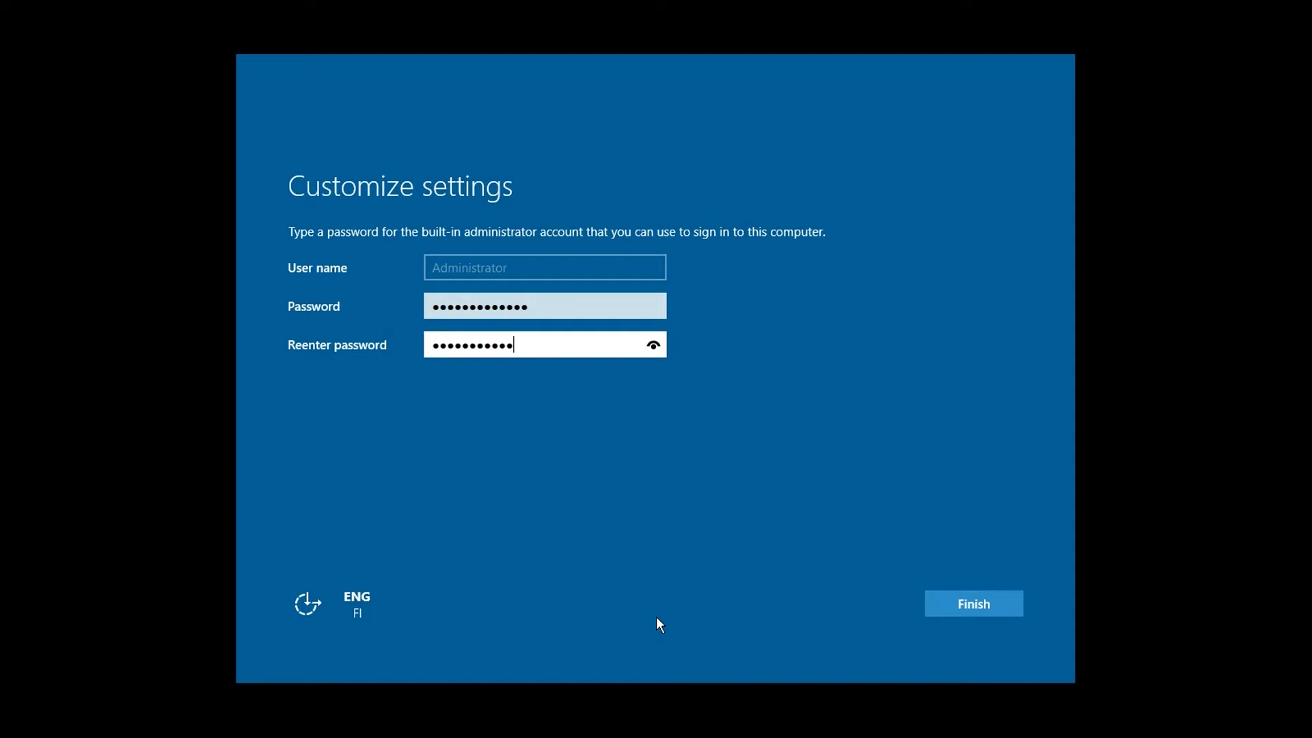
key(shift+Tab)
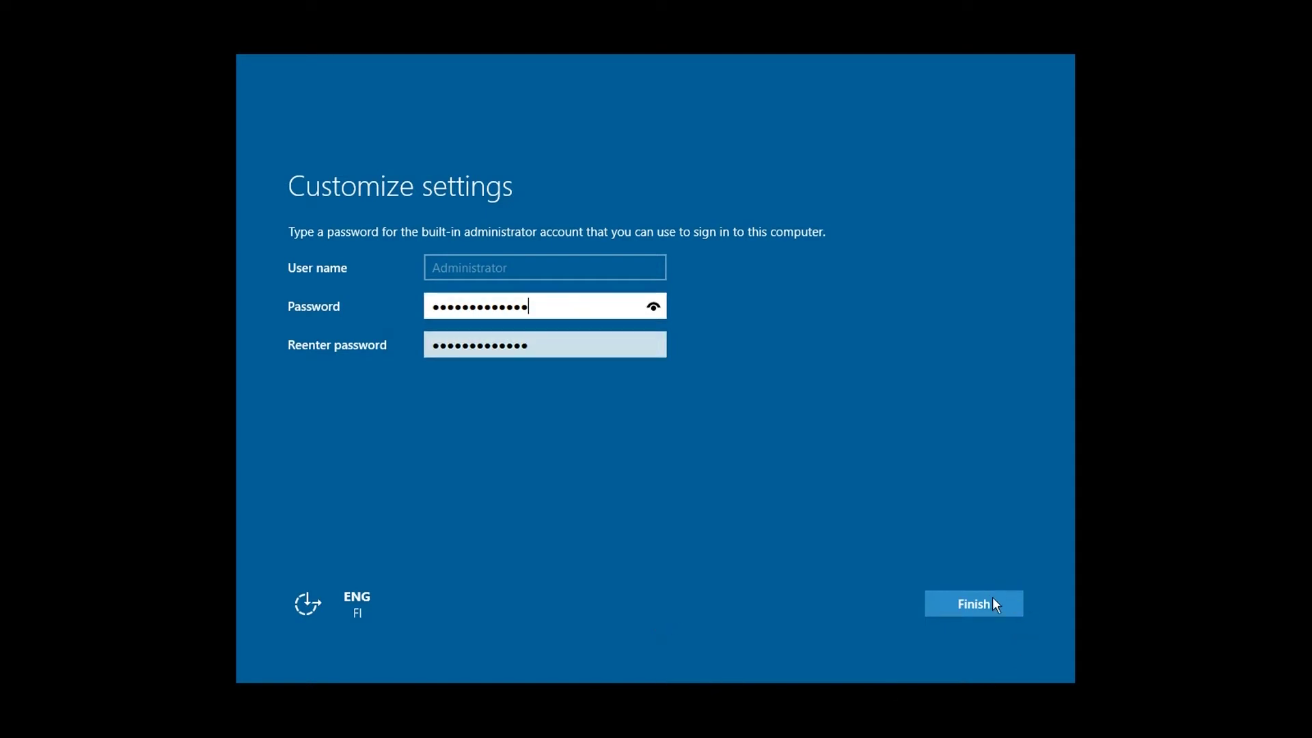
click(1002, 601)
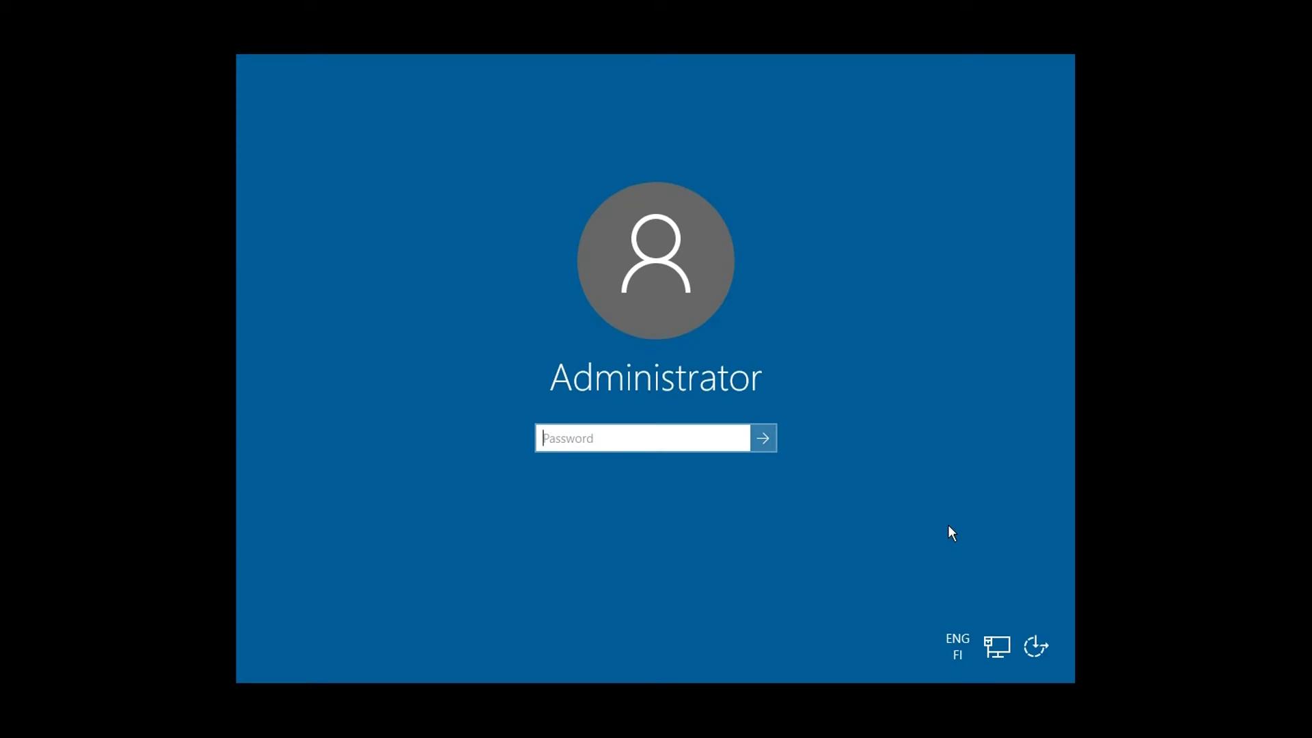
Sign in as Administrator with the account password and allow network discovery.
text(••••••••••••••)
key(Return)
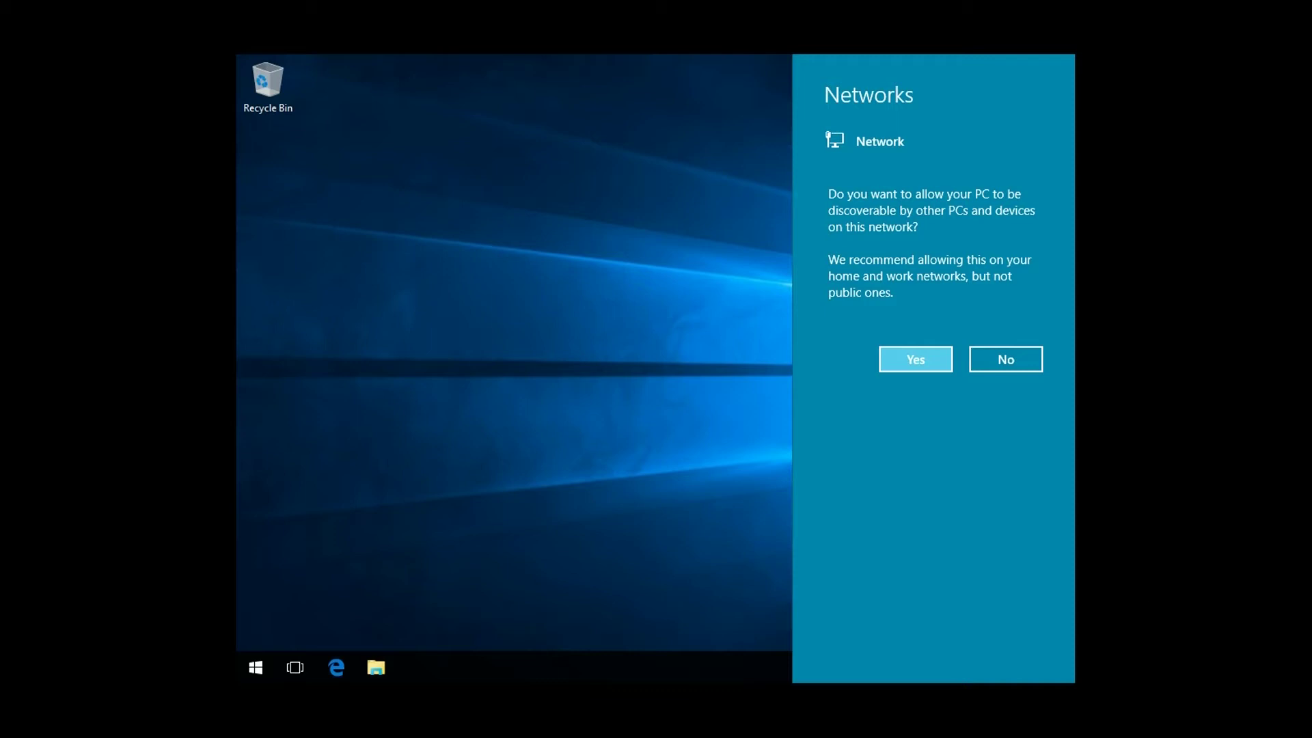
click(913, 361)
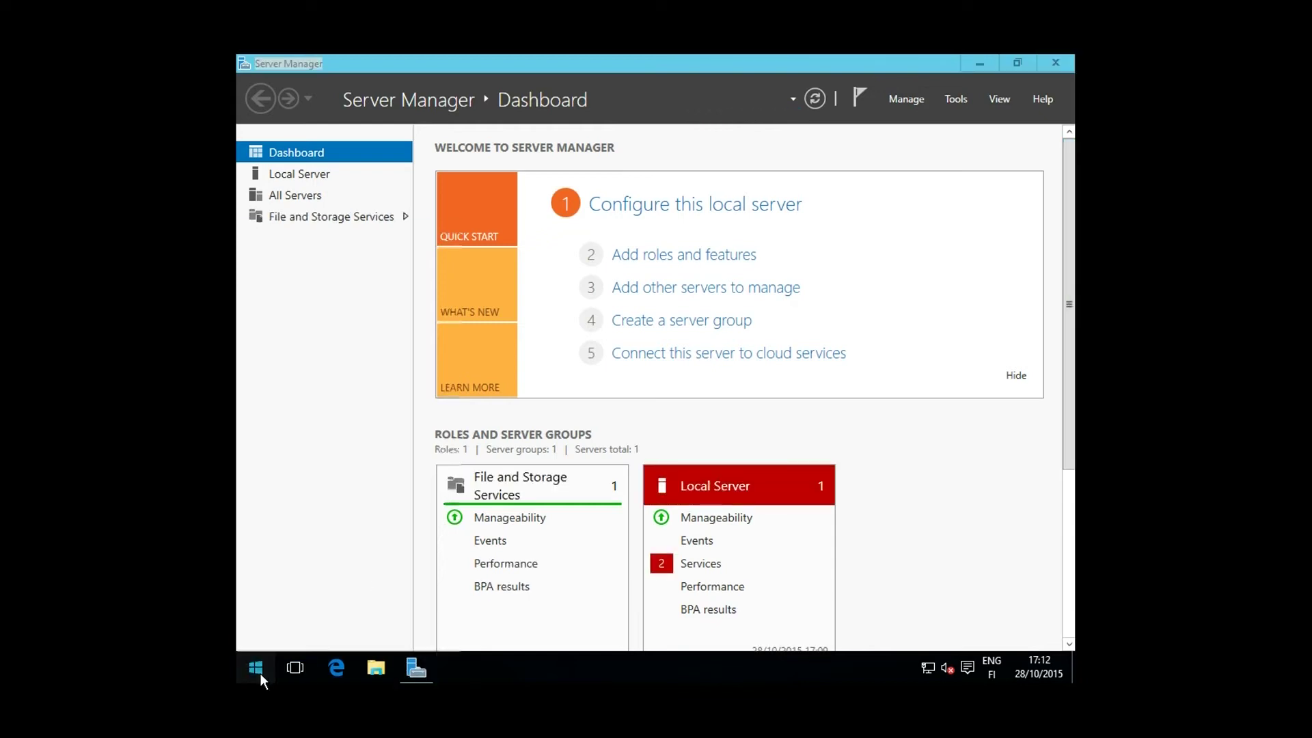
Set the display resolution to 1600 × 900 in Advanced display settings, keep it, and close Settings.
click(257, 669)
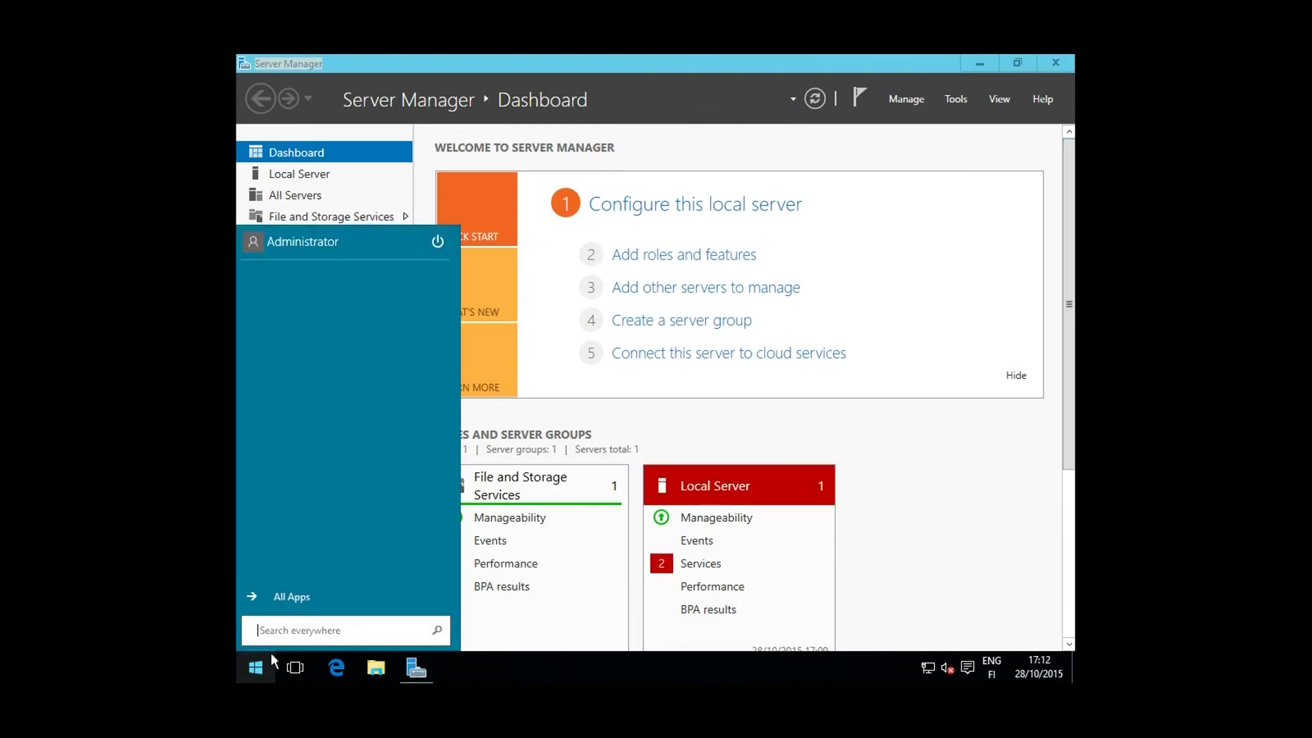
click(284, 593)
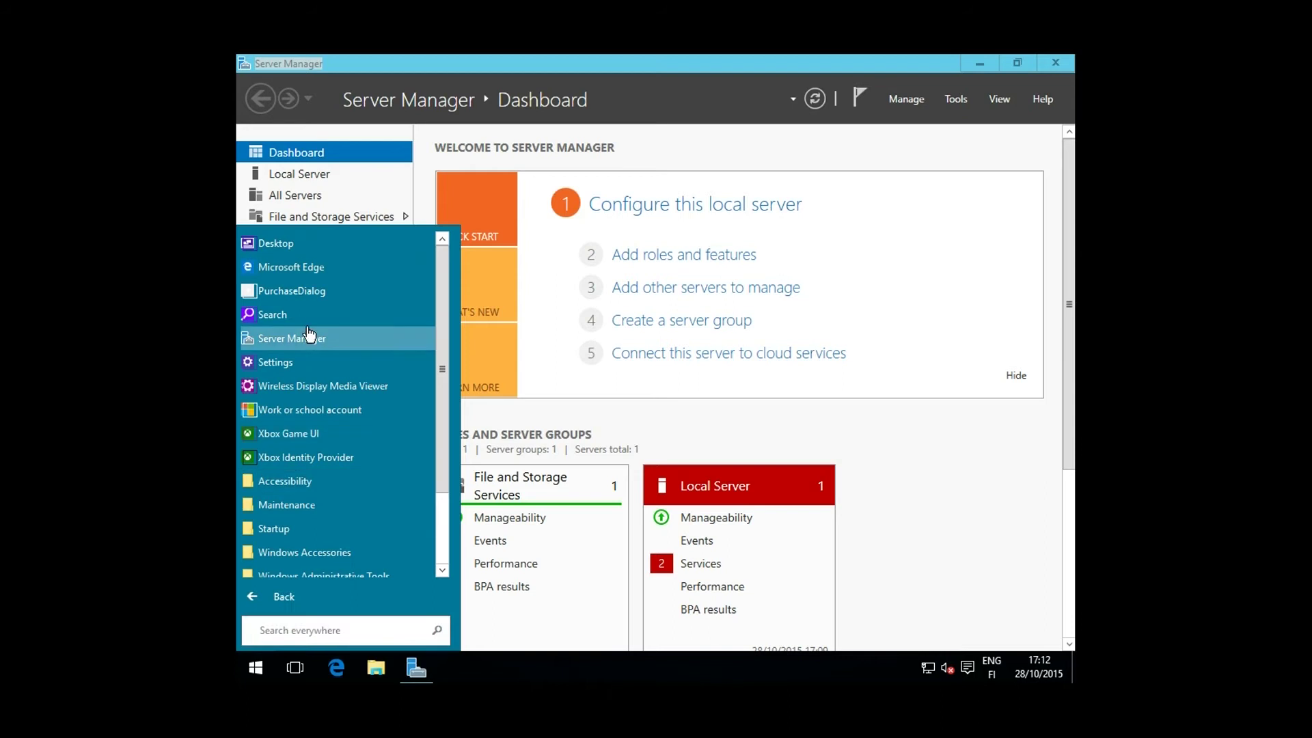
click(291, 362)
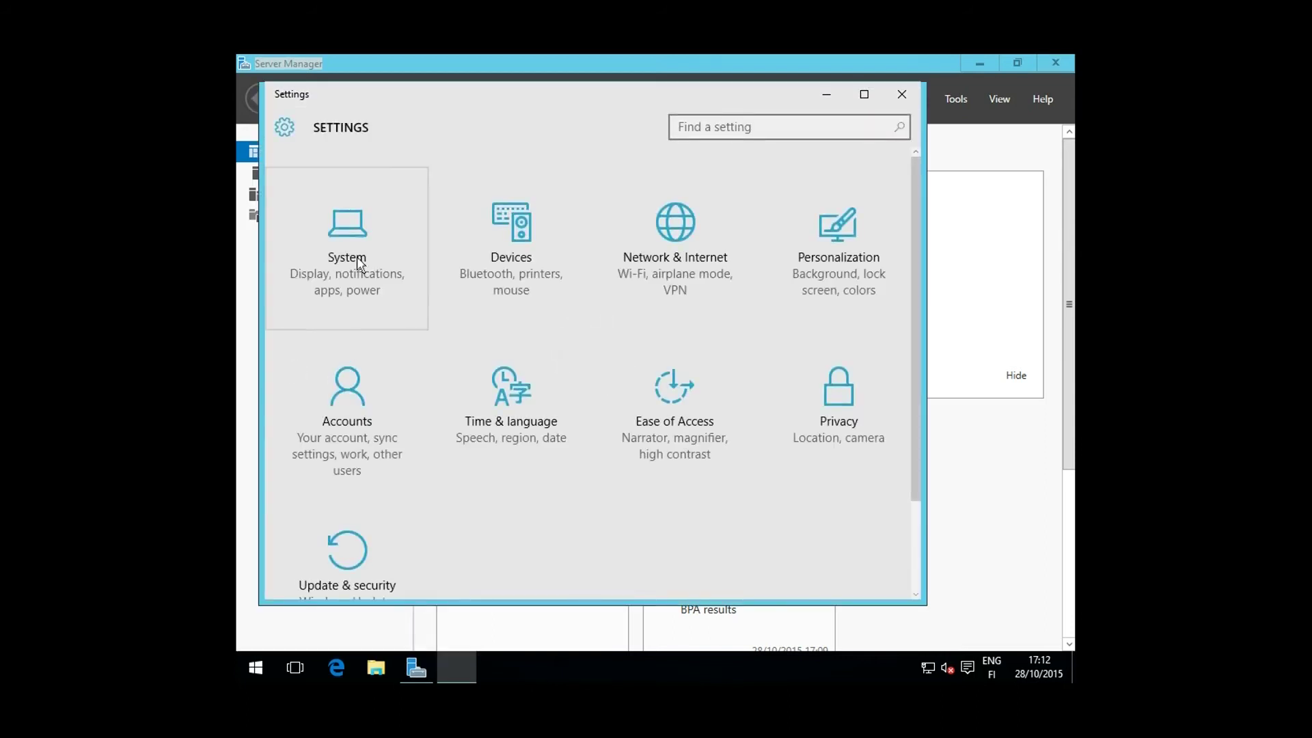
click(359, 237)
scroll(786, 505, down, 2)
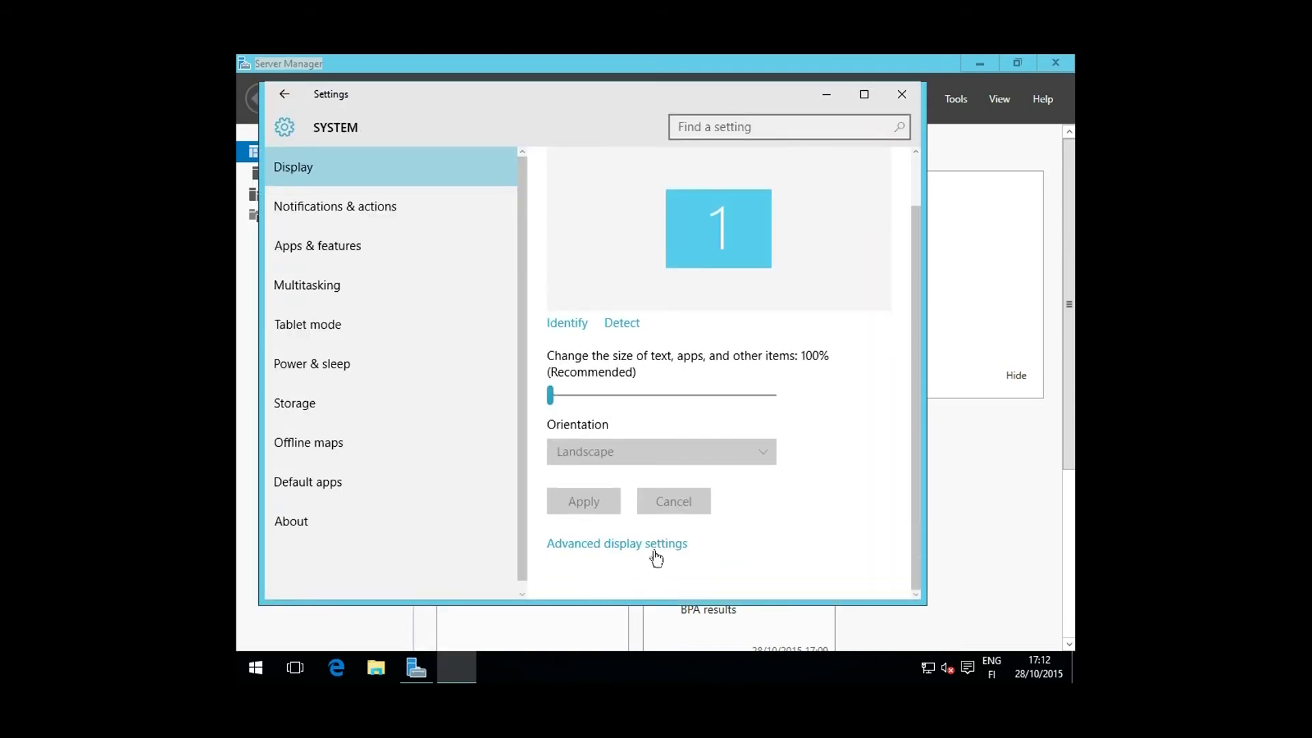
click(641, 546)
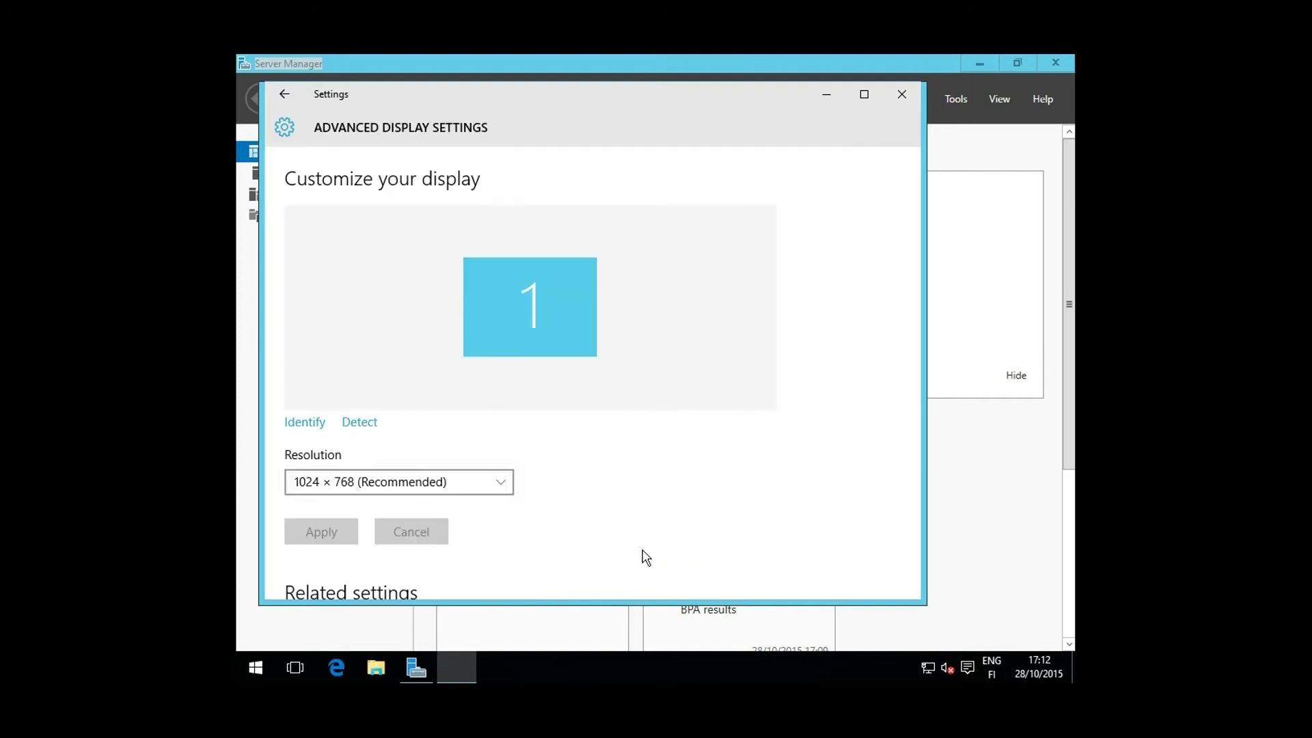
click(395, 482)
click(345, 228)
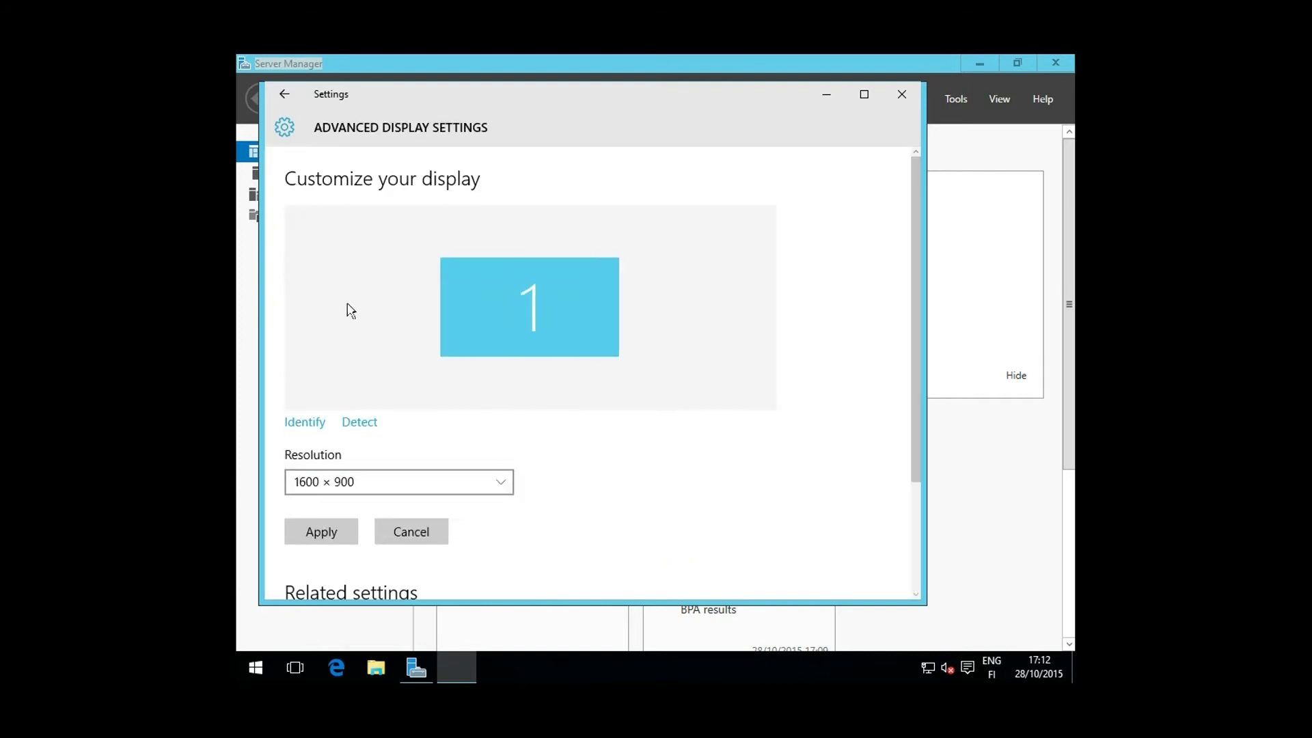
click(320, 523)
click(472, 337)
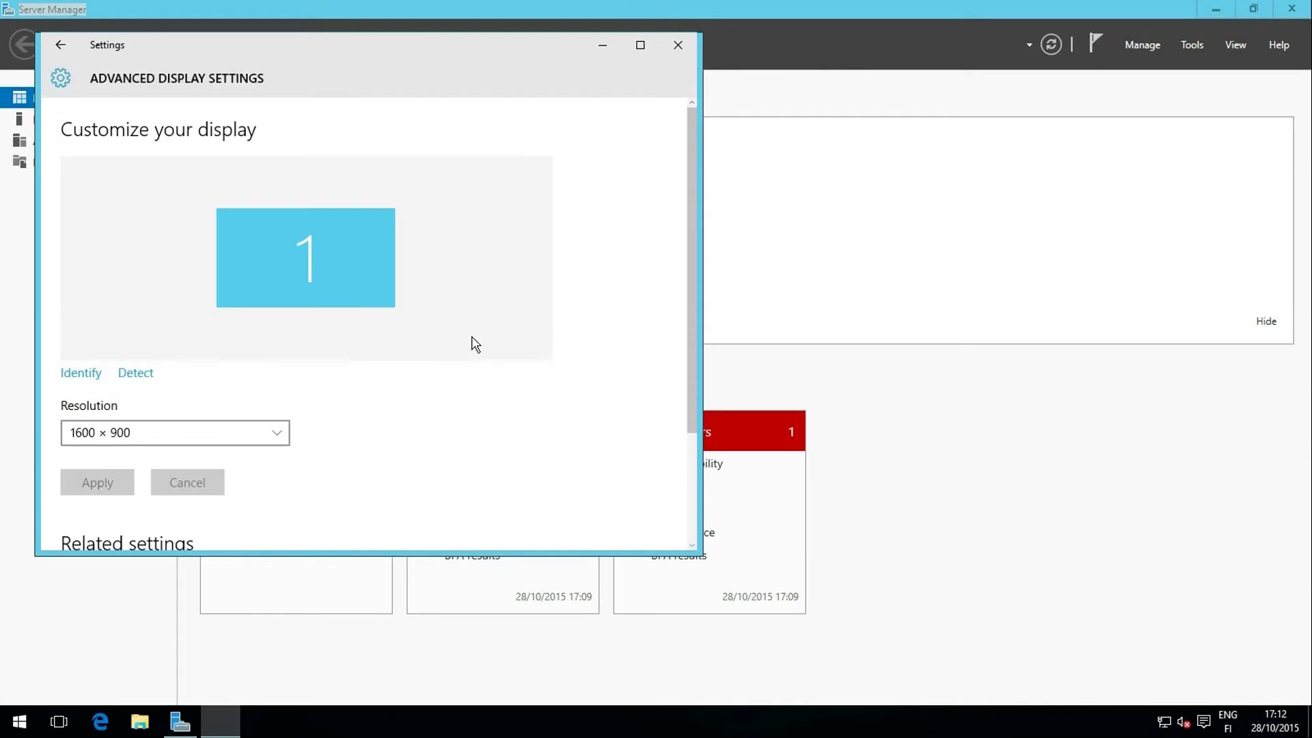
click(677, 49)
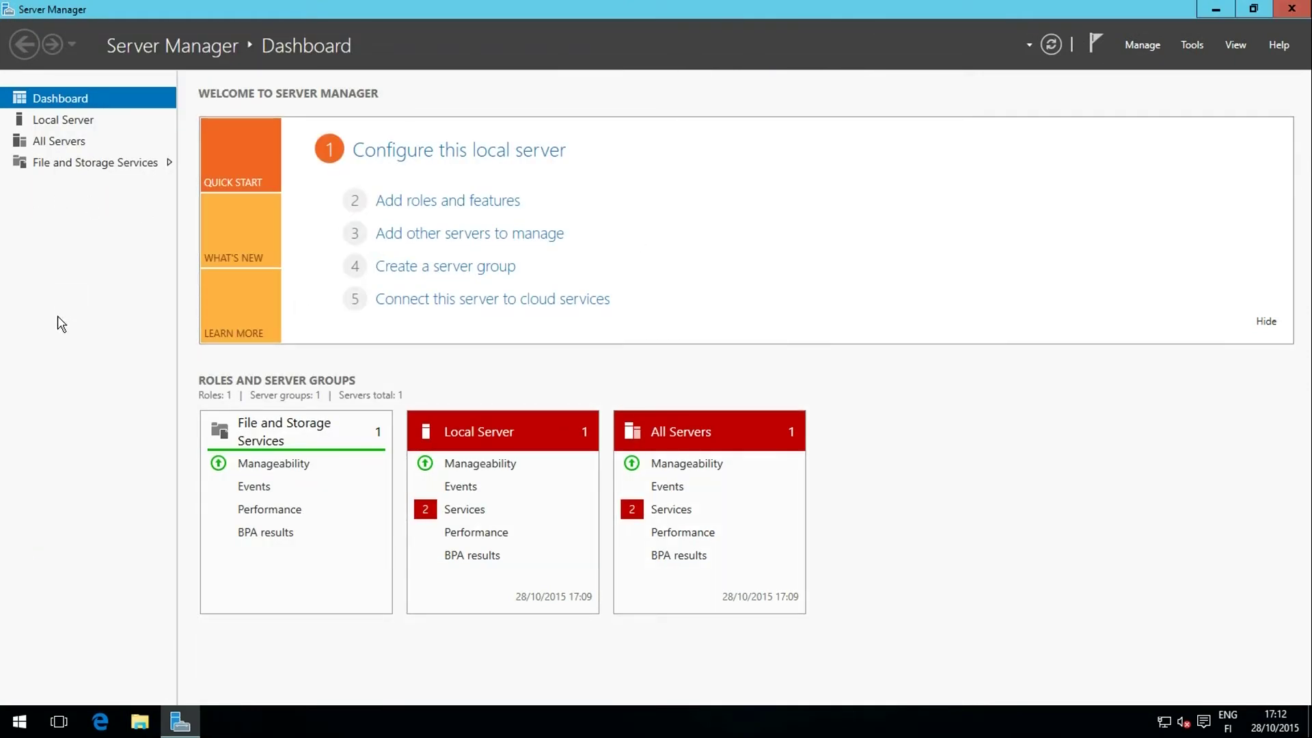
From the Local Server page, change the time zone to (UTC+01:00) Amsterdam, Berlin, Bern, Rome, Stockholm, Vienna.
click(73, 125)
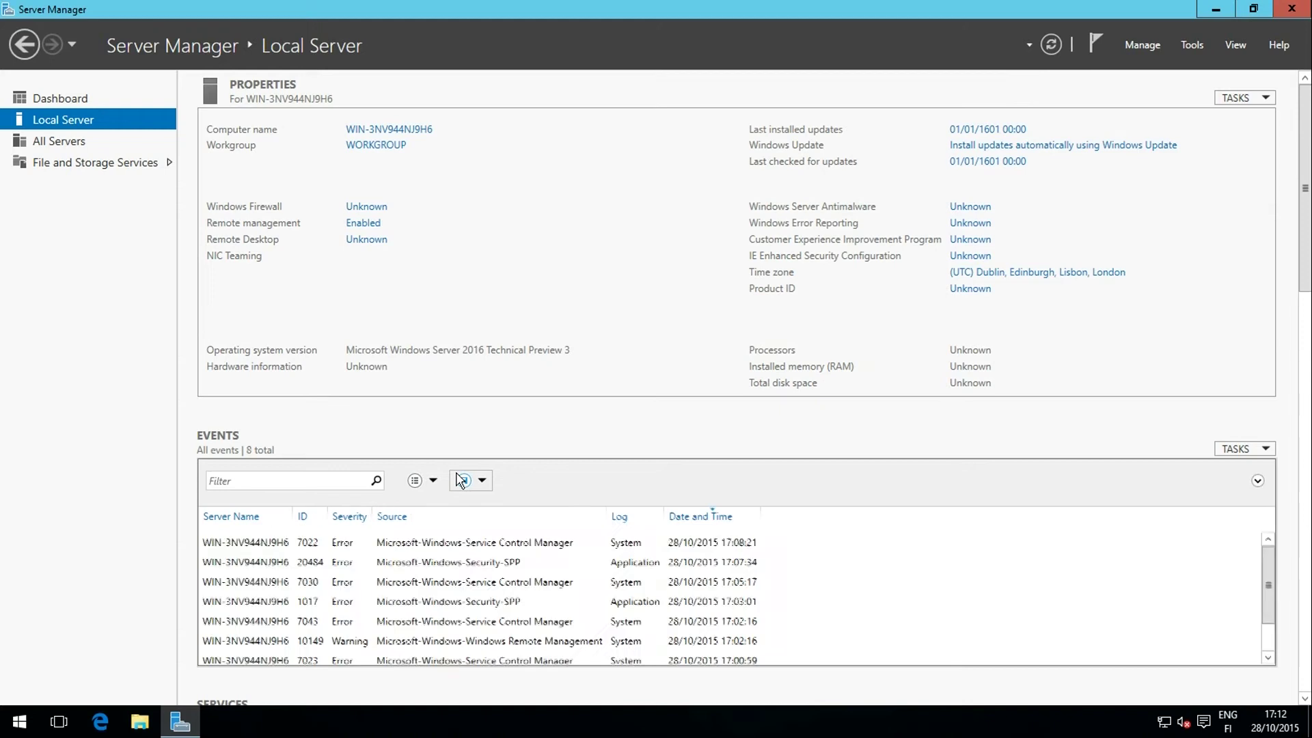
click(1038, 273)
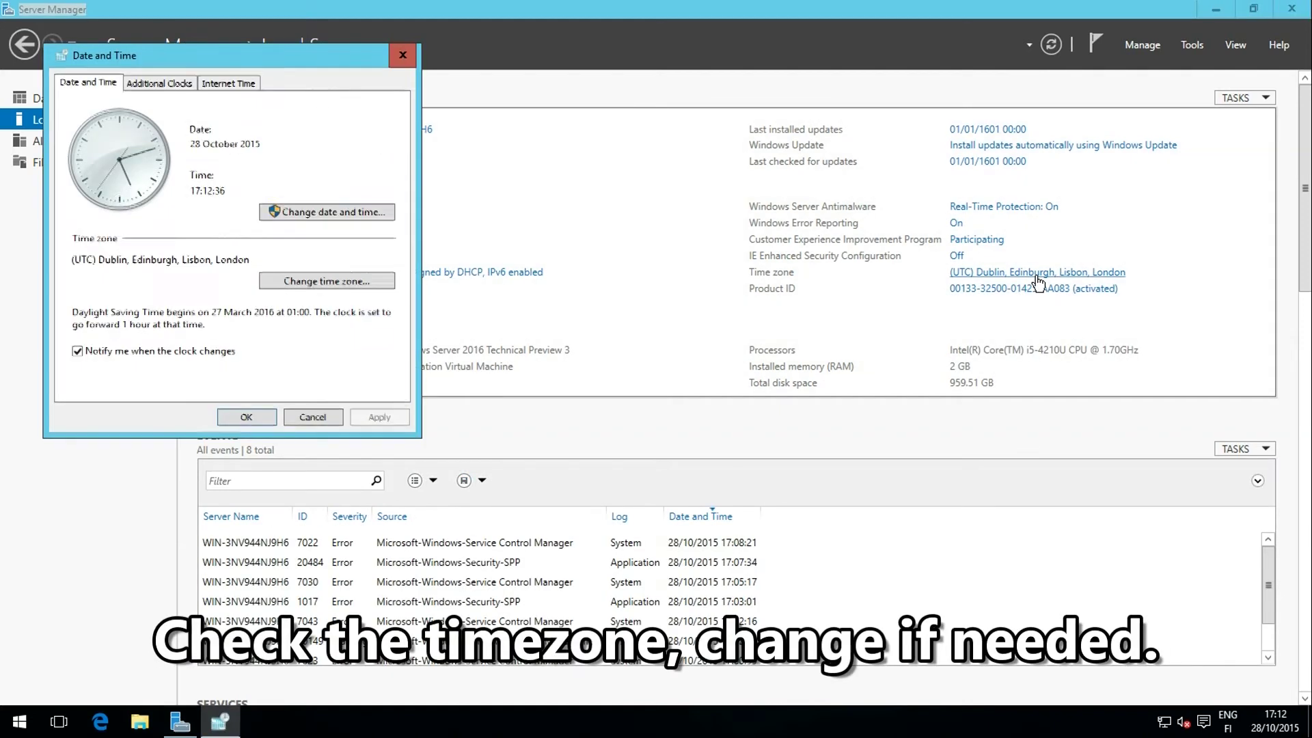
click(305, 281)
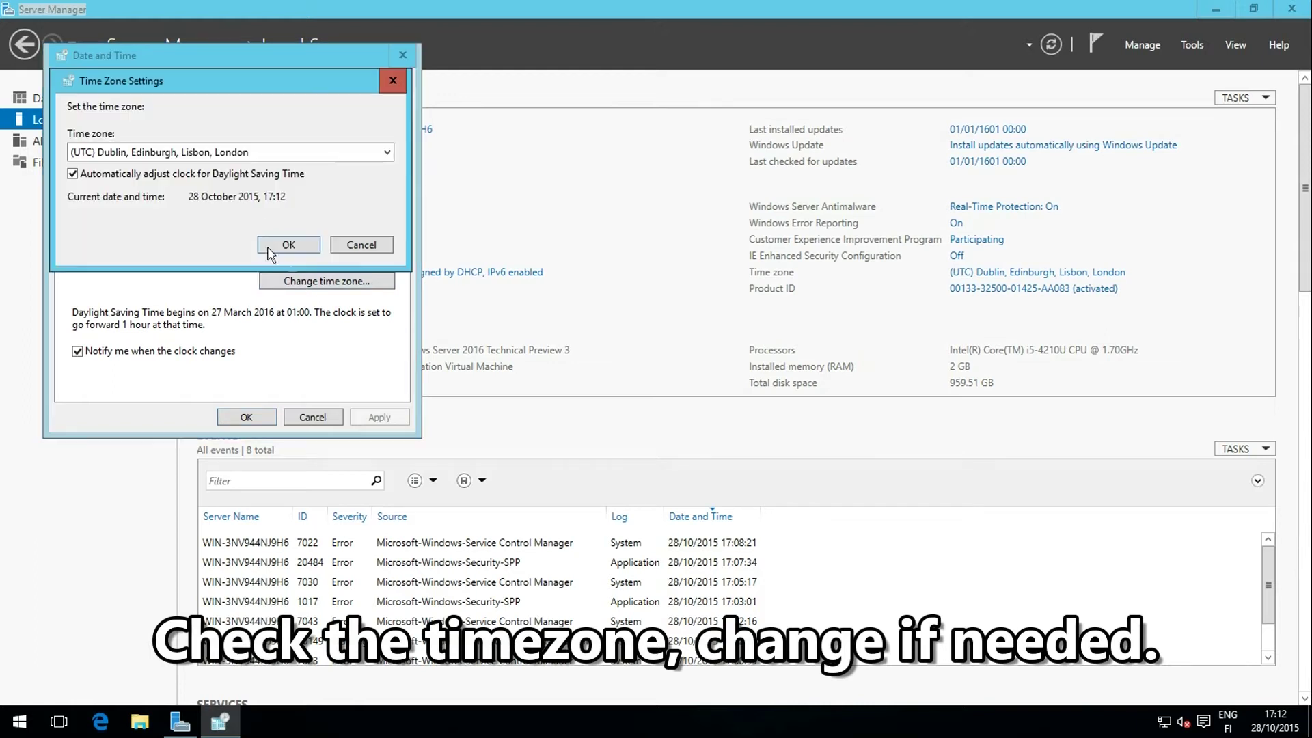
click(255, 152)
click(237, 193)
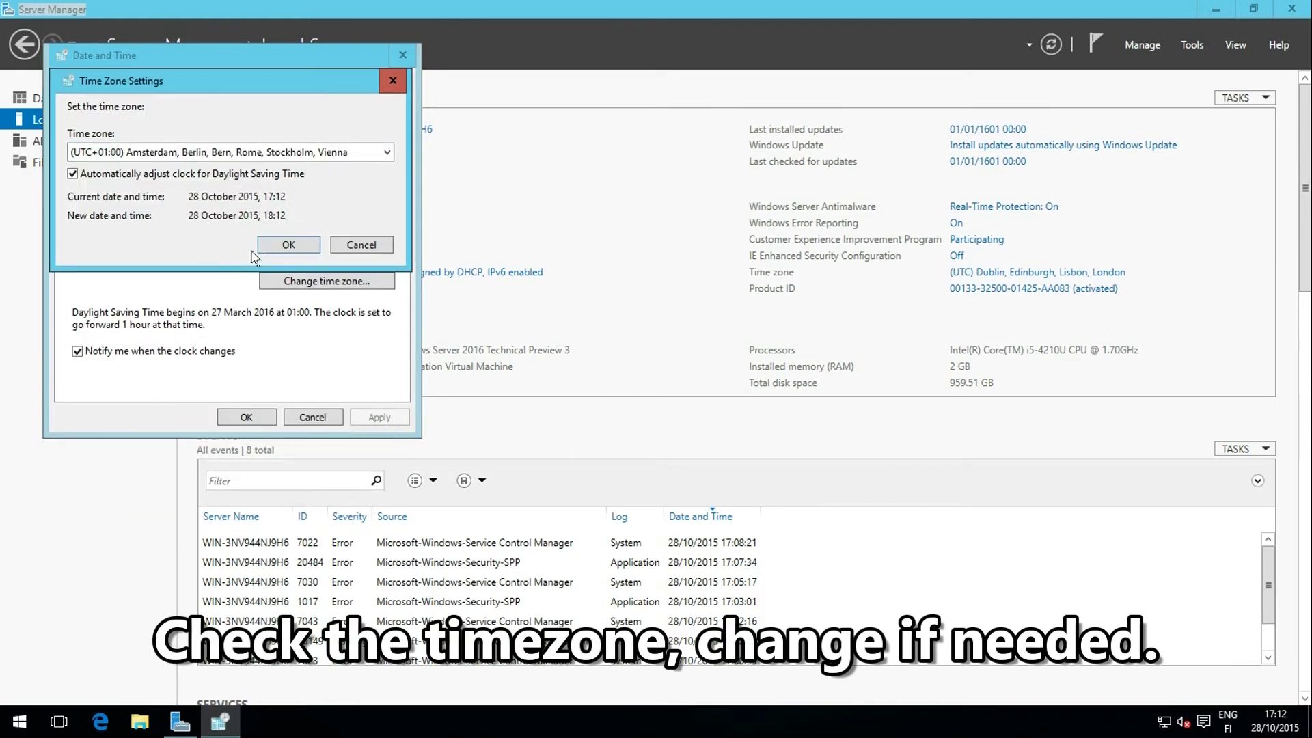
click(268, 247)
click(252, 418)
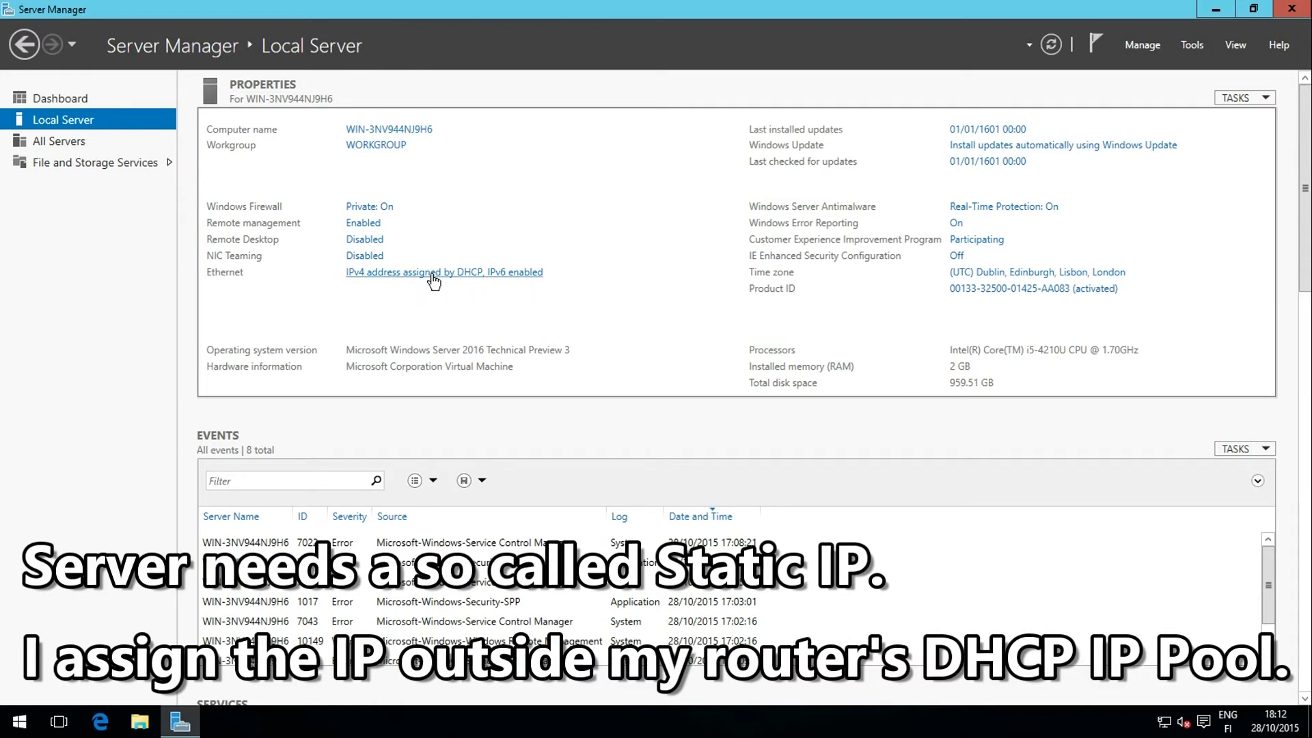
Open the Internet Protocol Version 4 properties of the Ethernet adapter.
click(432, 274)
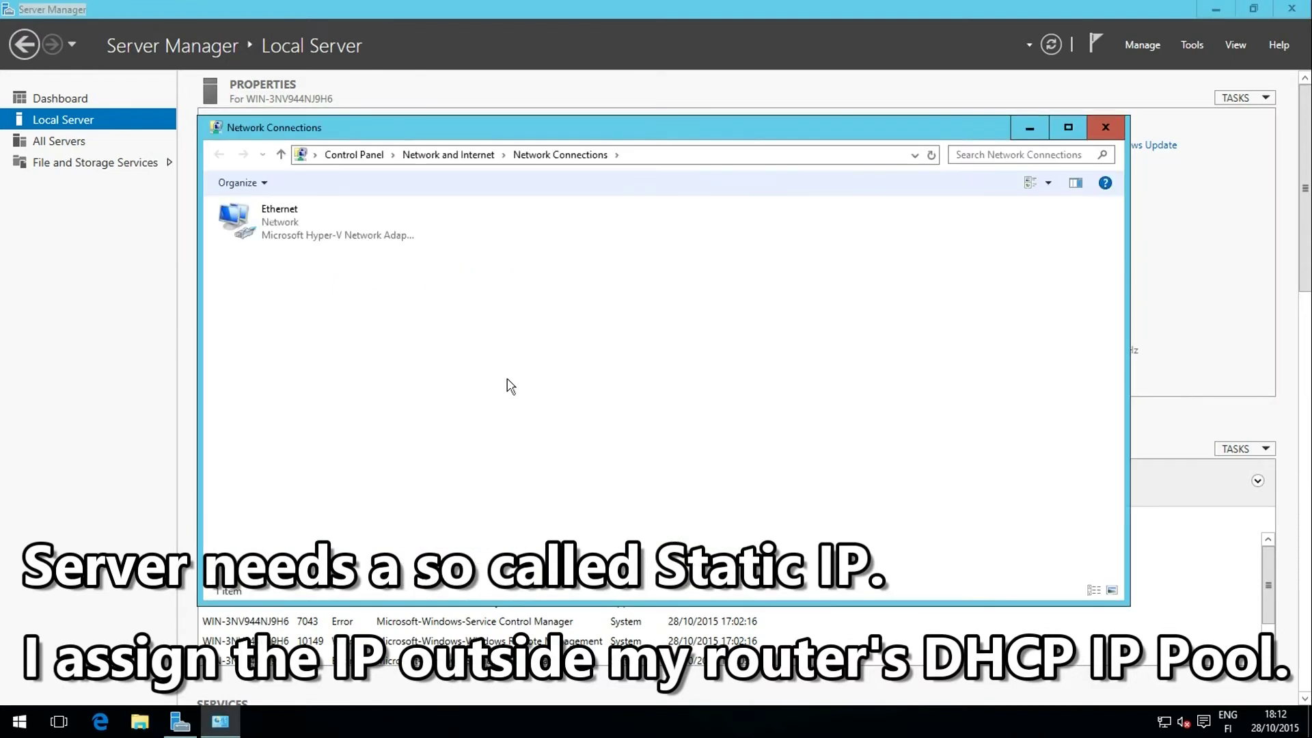
click(294, 216)
right_click(294, 216)
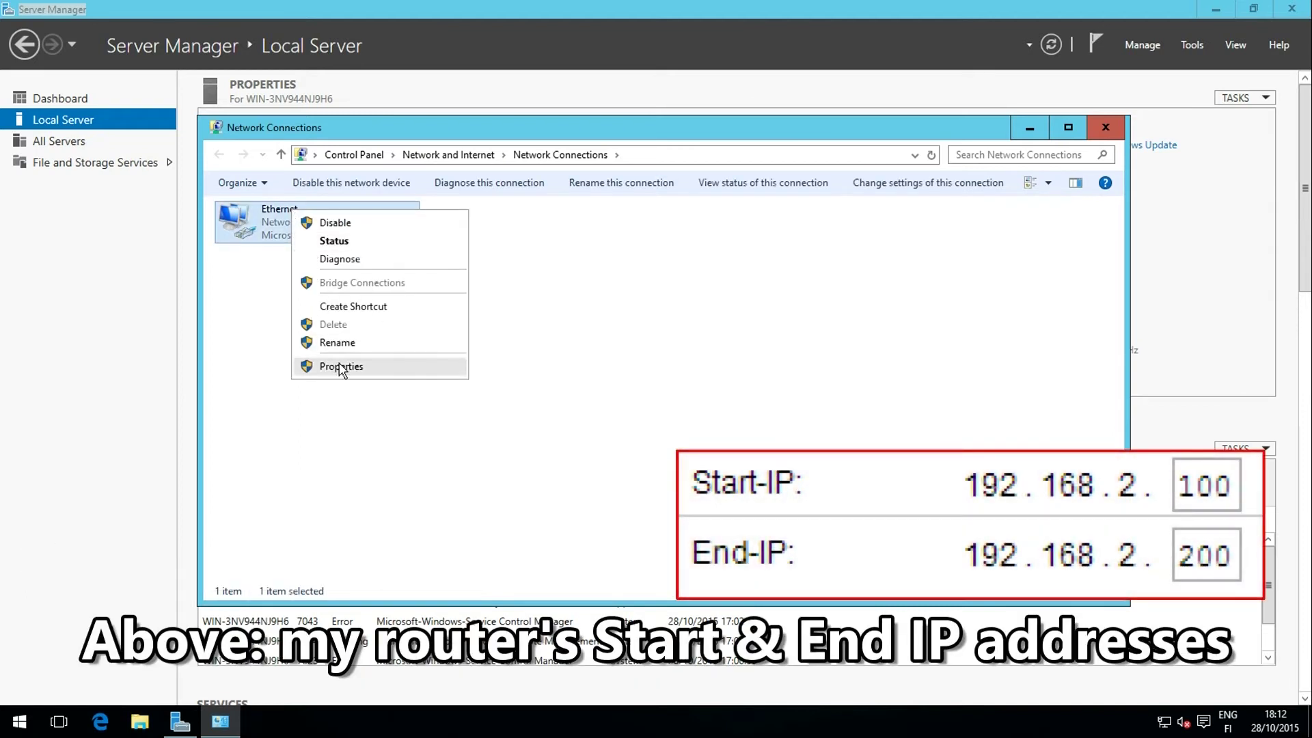
click(338, 369)
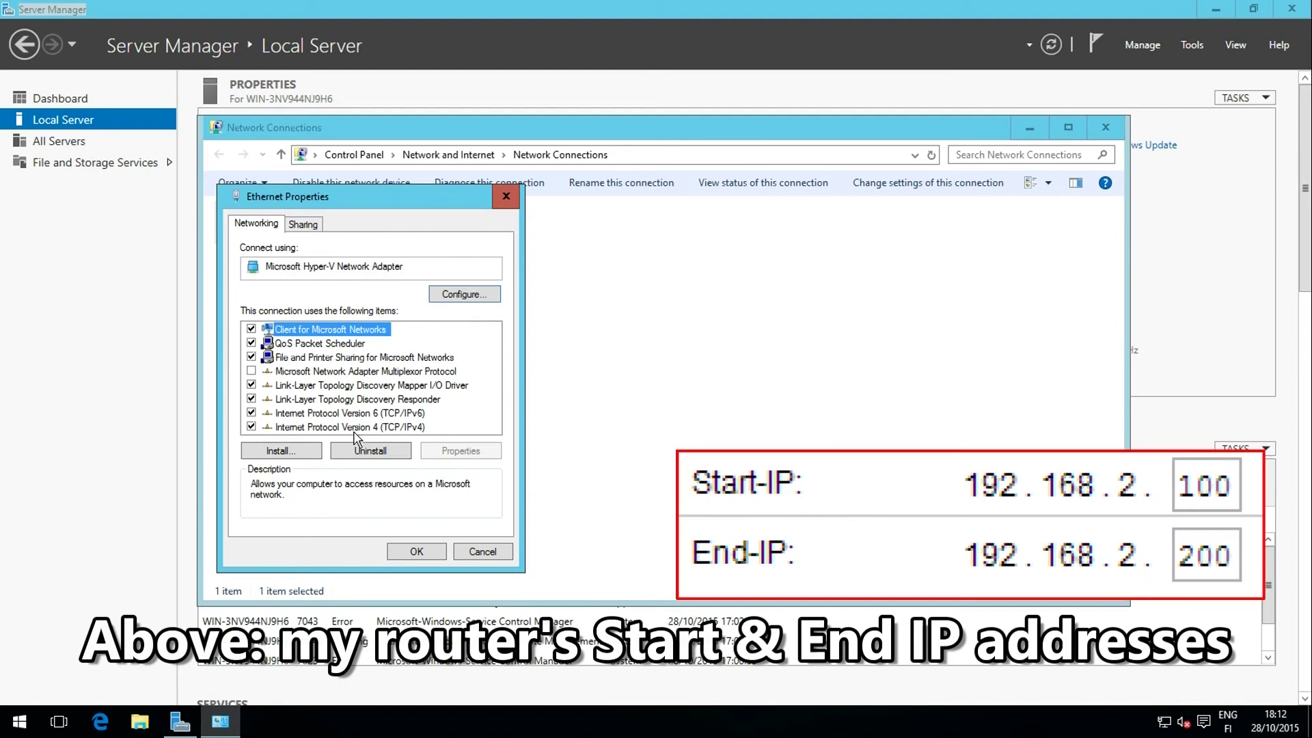
click(355, 428)
click(441, 450)
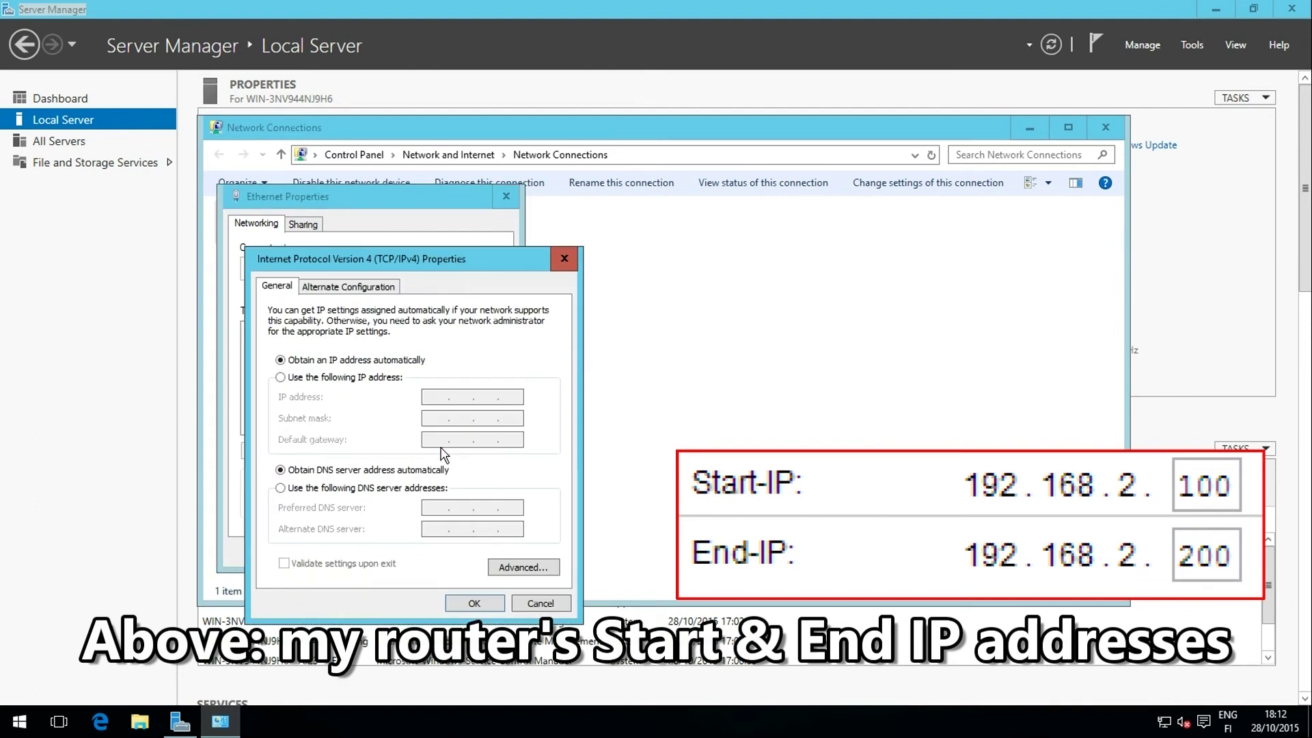
Set static IP 192.168.2.20, mask 255.255.255.0, gateway and DNS 192.168.2.1, validating on exit.
click(369, 378)
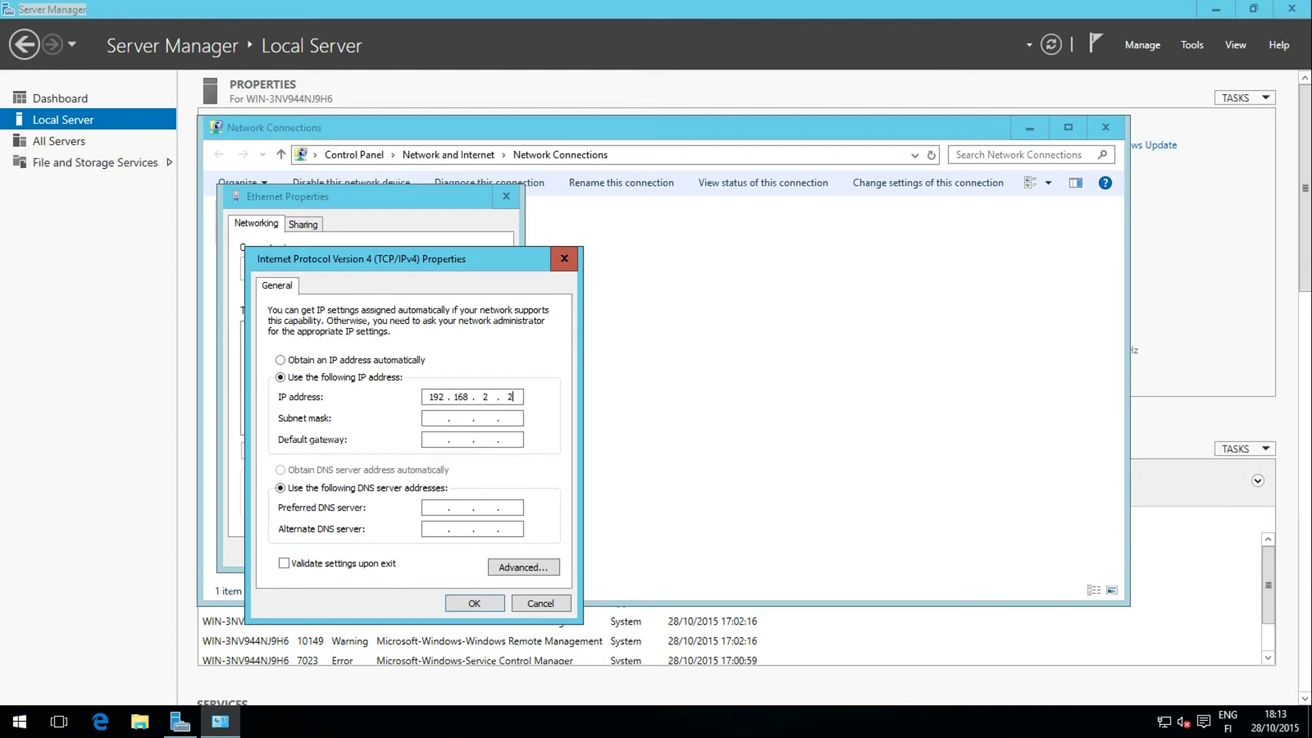
key(Tab)
key(Tab)
text(192 . 168)
key(Tab)
key(Tab)
text(192)
click(318, 568)
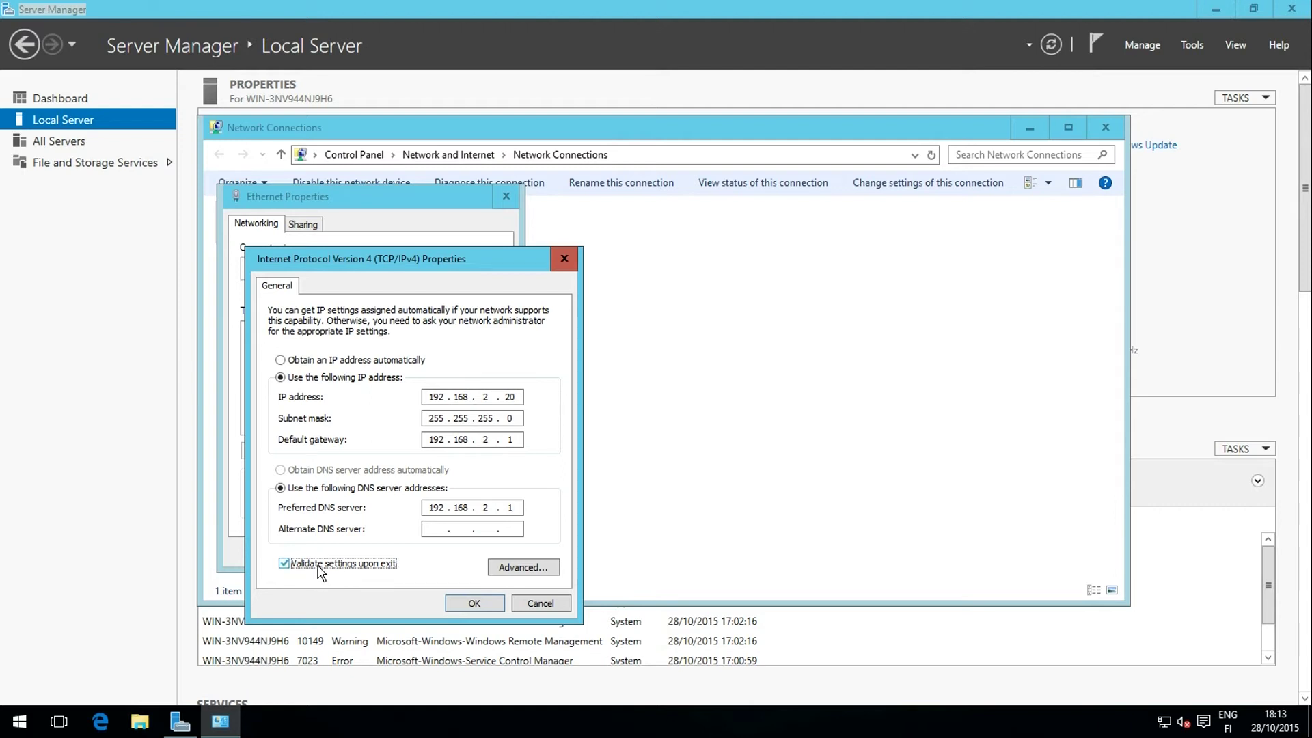
click(463, 603)
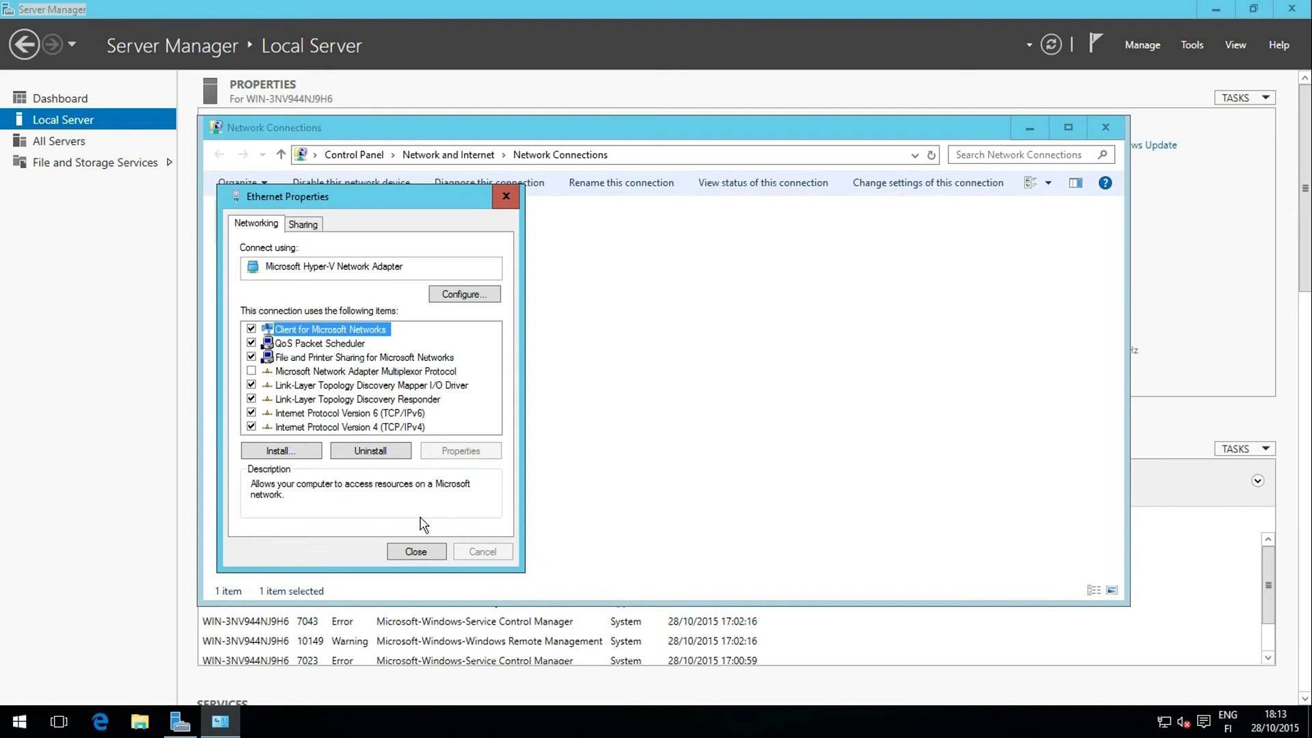
Close Ethernet Properties, dismiss Windows Network Diagnostics, and close Network Connections.
click(416, 552)
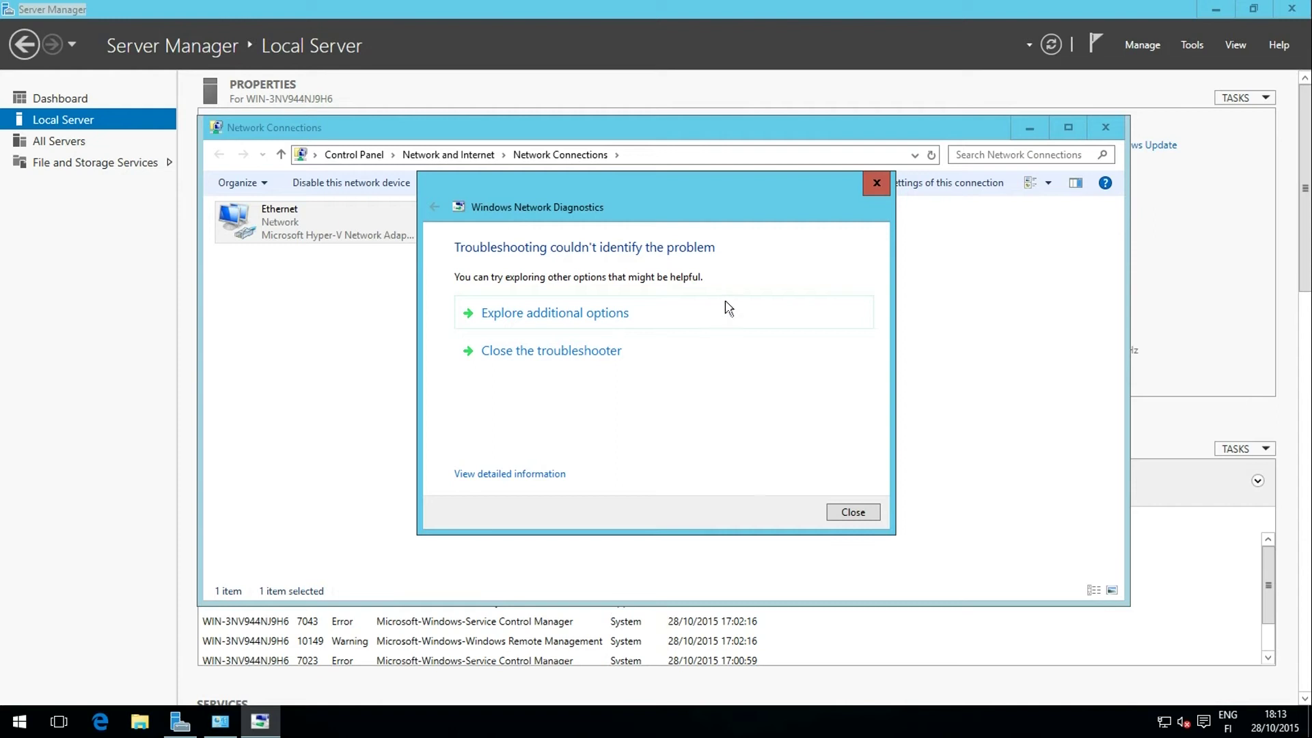
click(851, 513)
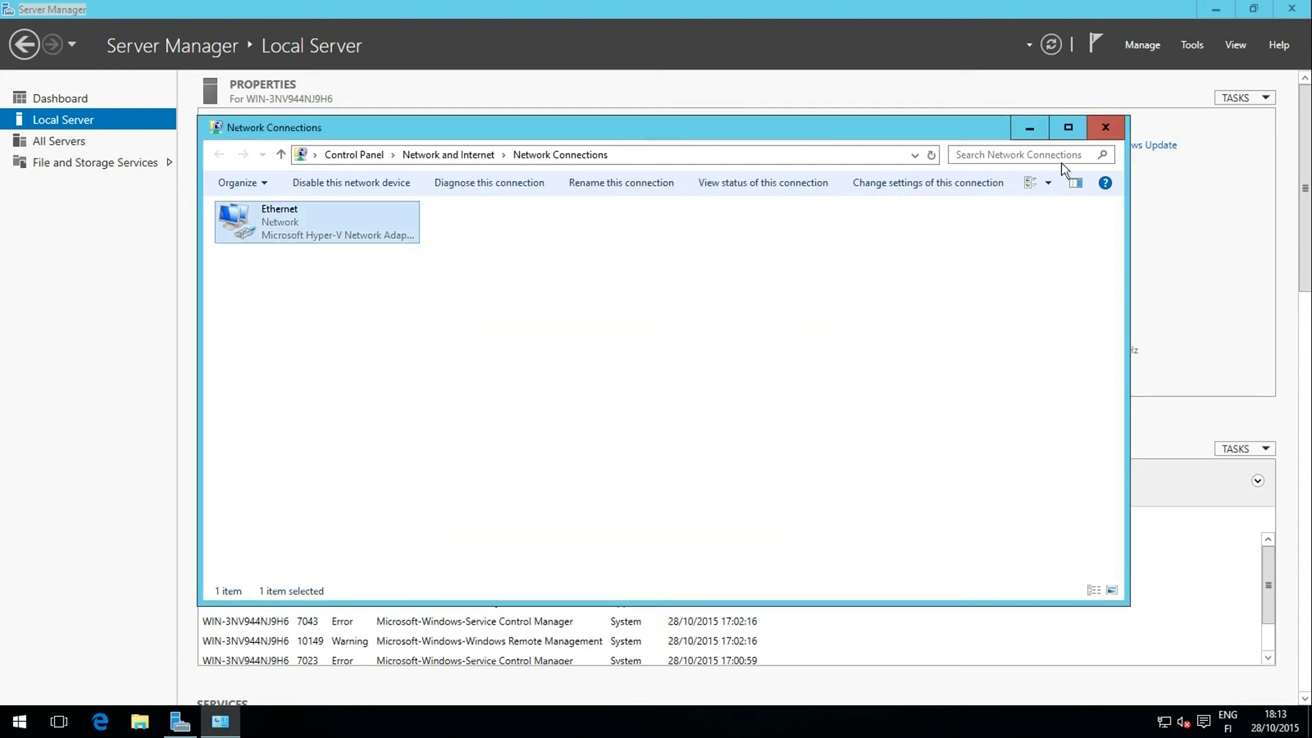
click(1099, 129)
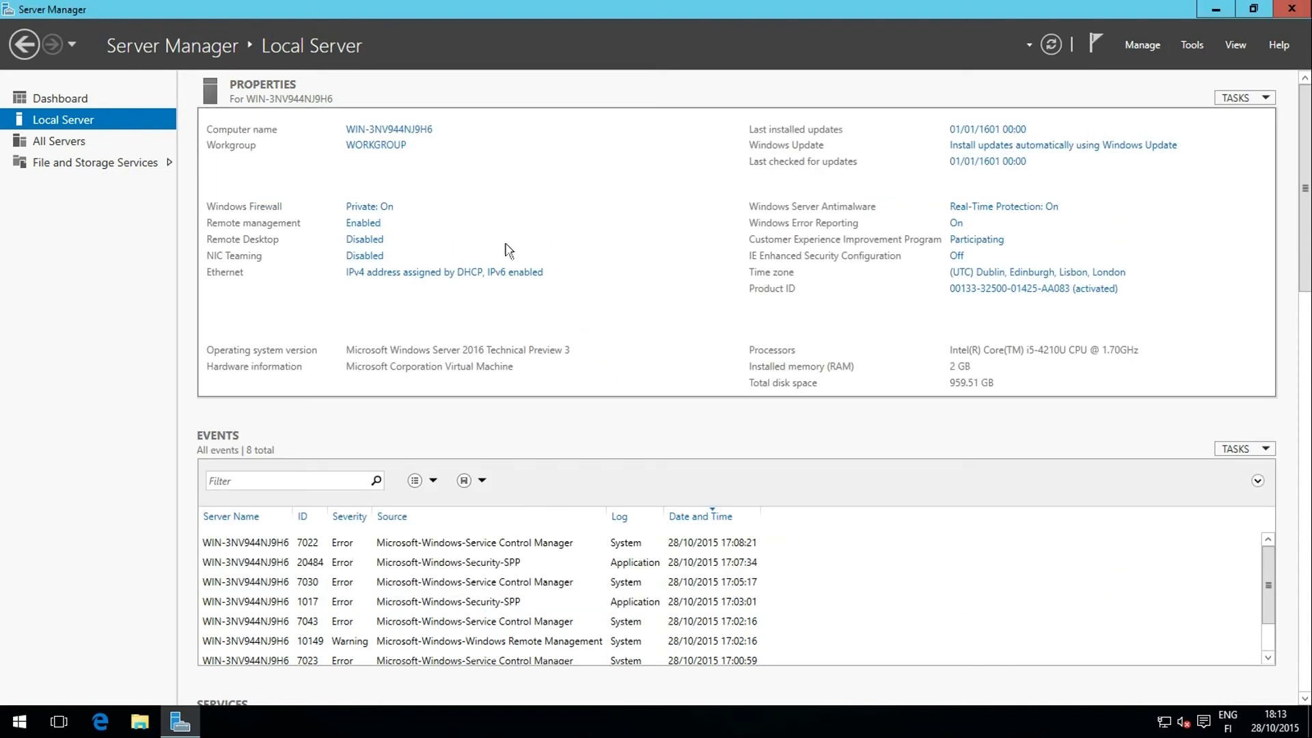
Change the computer name to TenForumsServer and restart the server now.
click(402, 131)
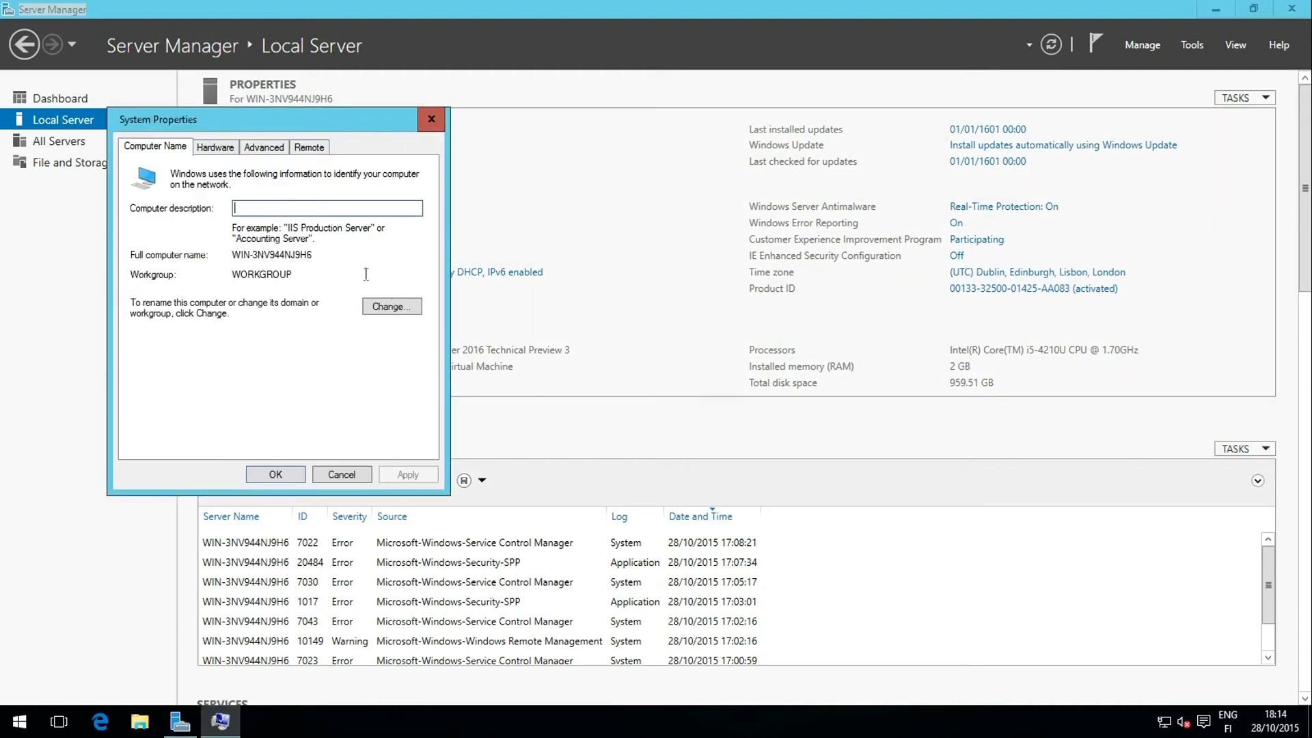
click(393, 306)
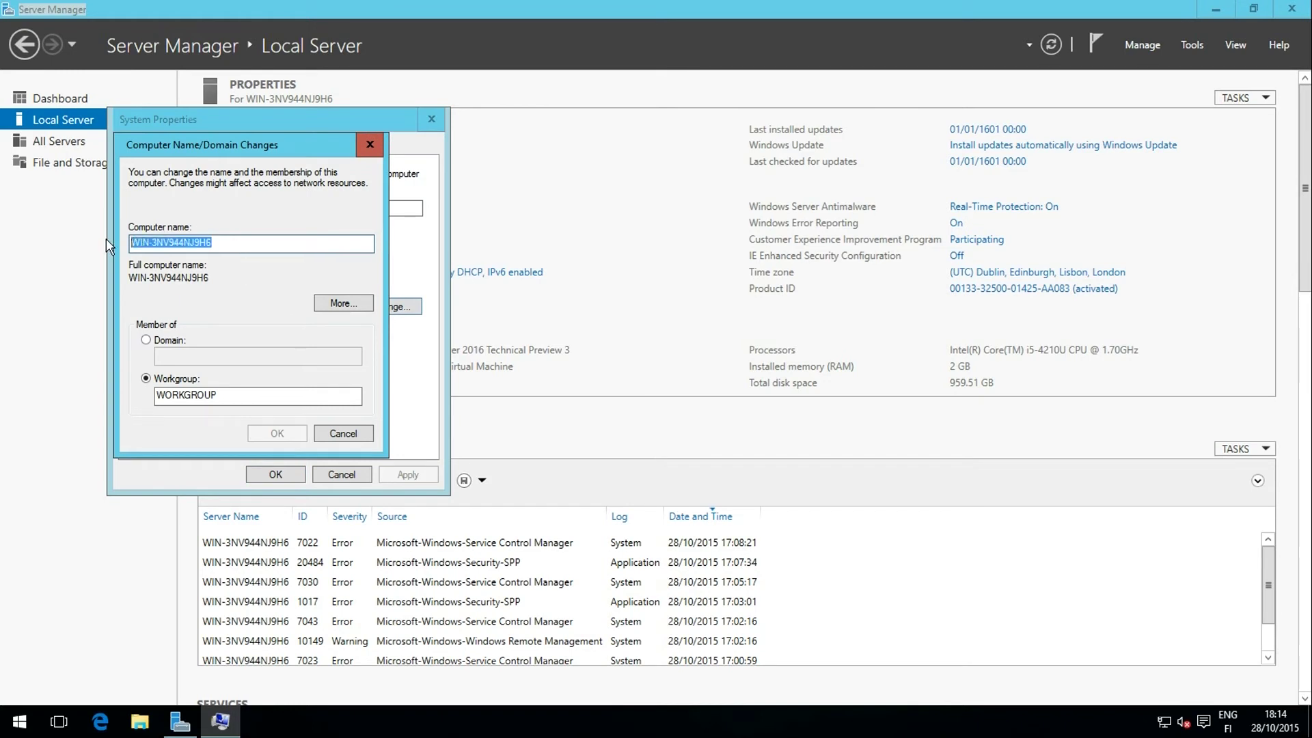
text(TenForums)
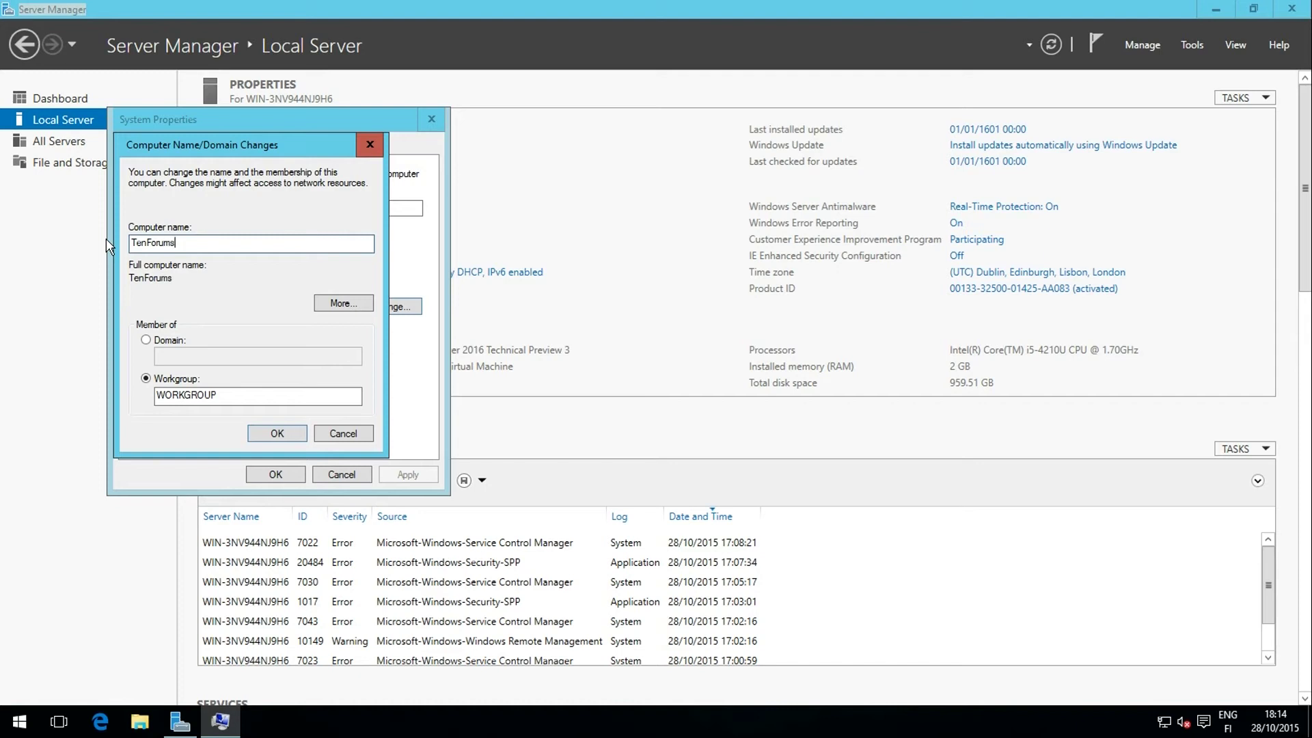
text(Server)
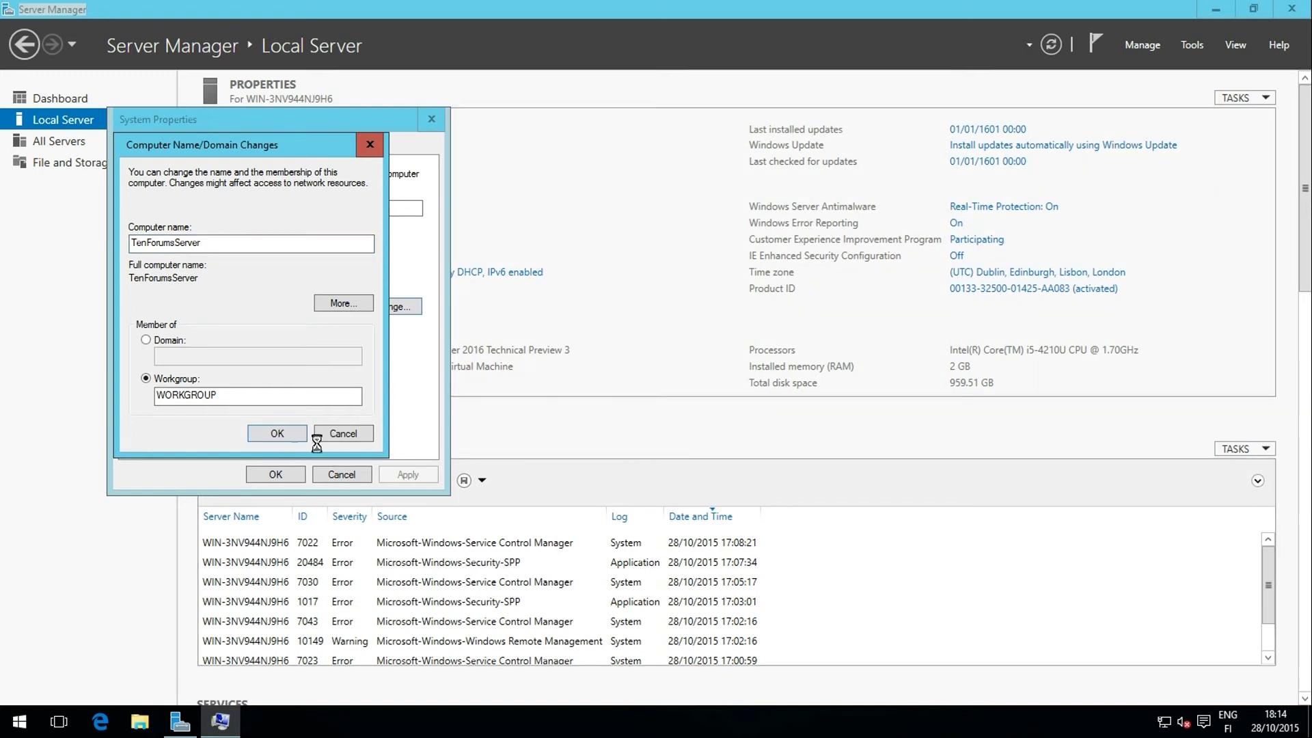
click(286, 435)
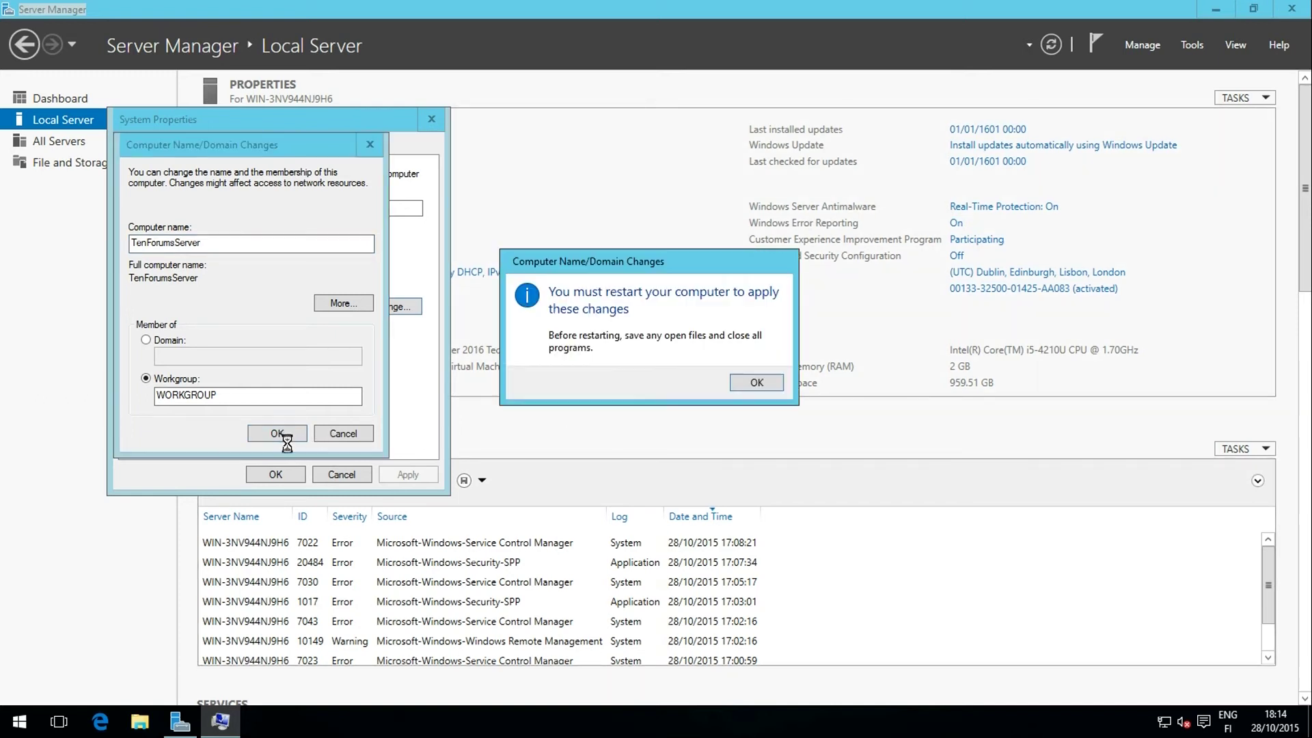
click(742, 381)
click(259, 474)
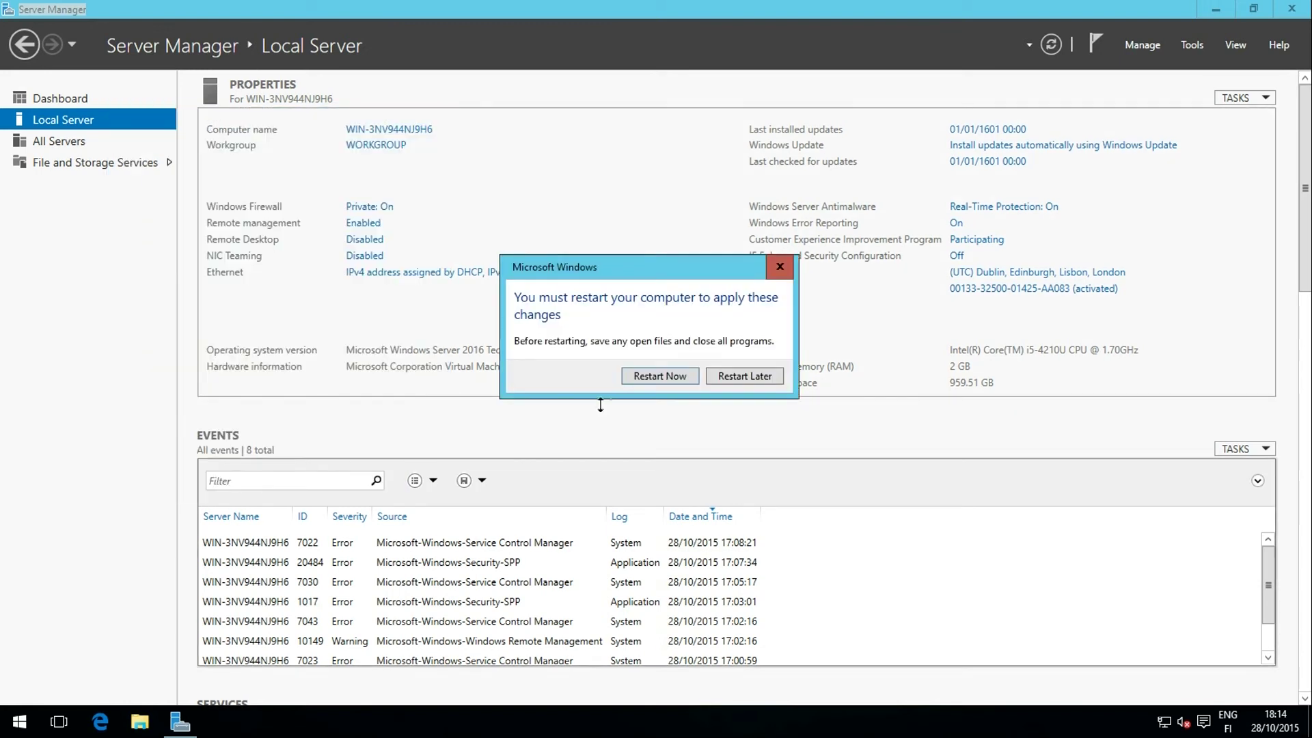
click(647, 375)
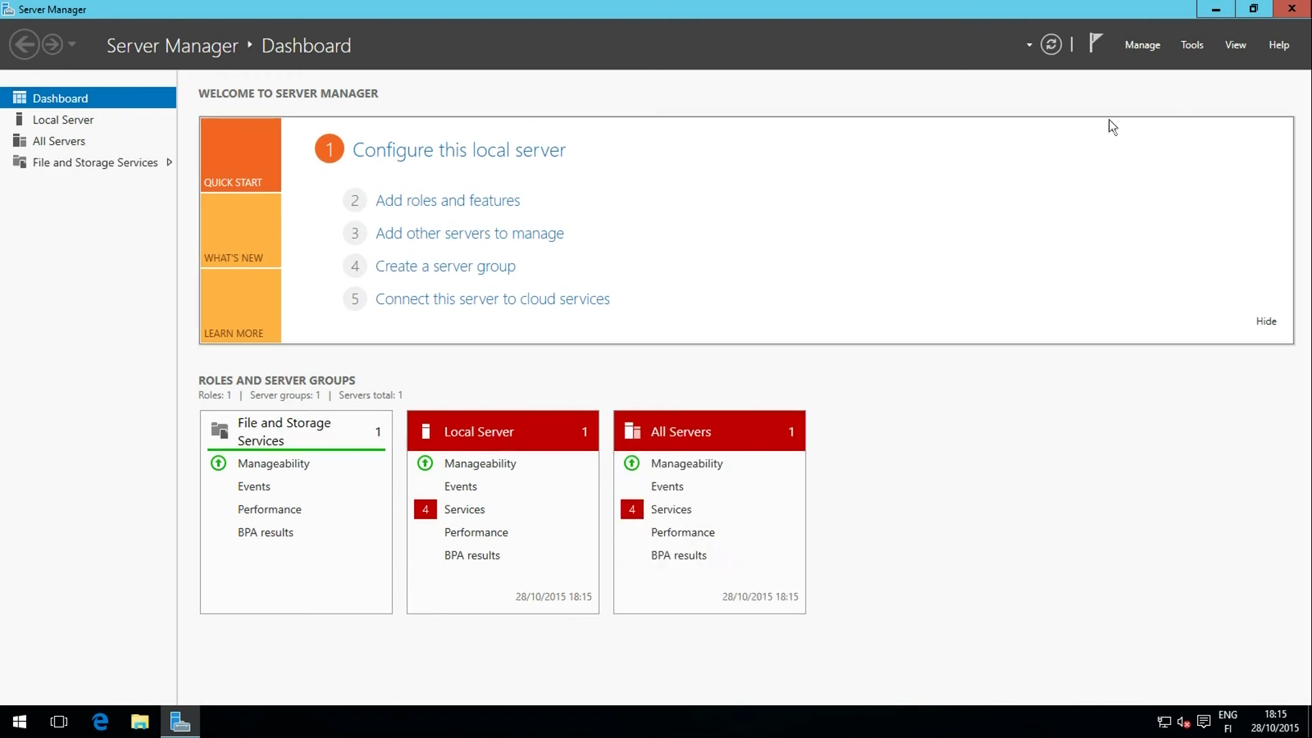
Show the Local Server properties confirming TenForumsServer and Ethernet 192.168.2.20.
click(67, 120)
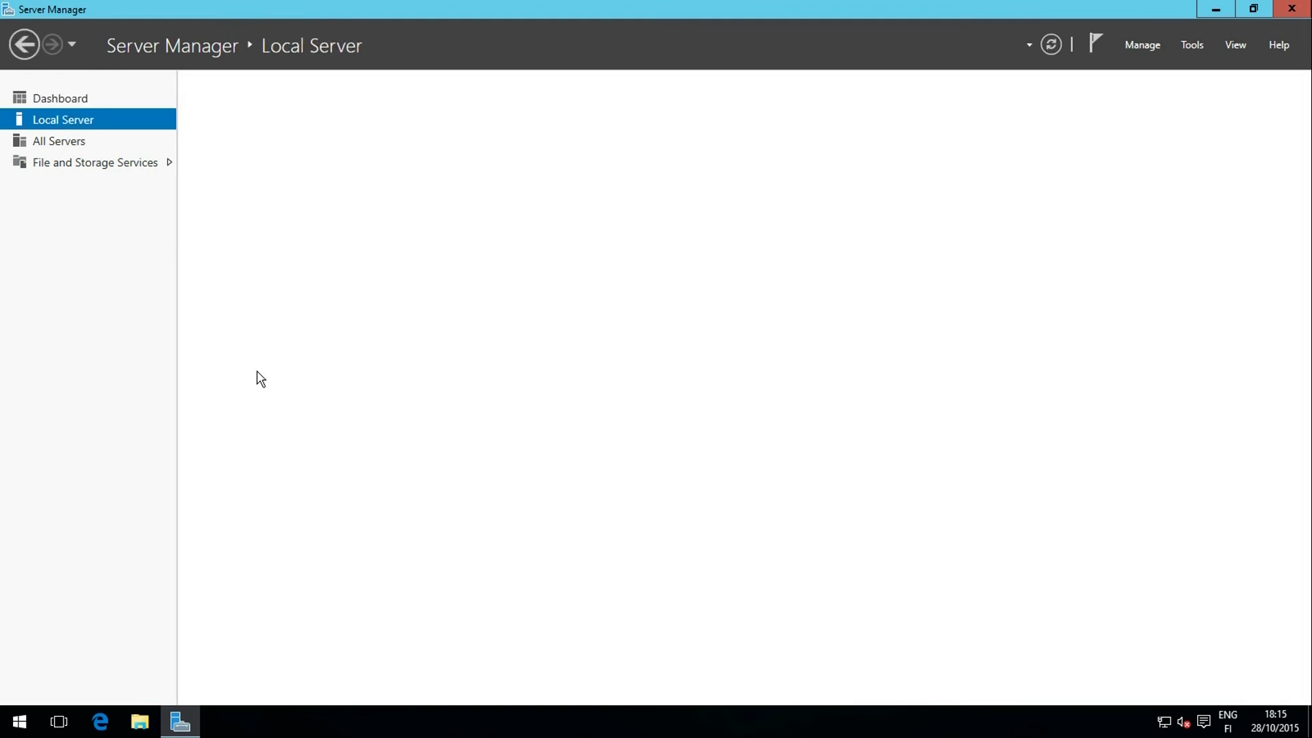
click(100, 113)
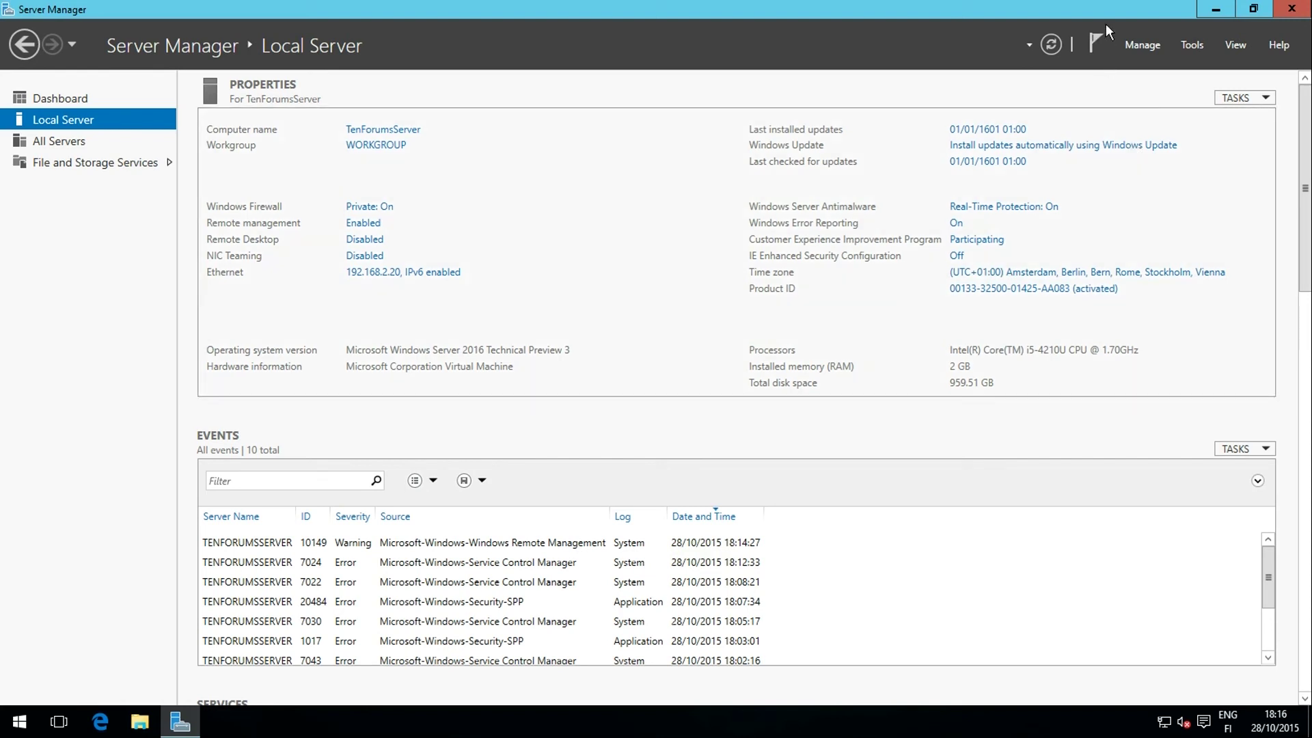
Tick 'Do not start Server Manager automatically at logon' in Server Manager Properties and confirm.
click(1143, 45)
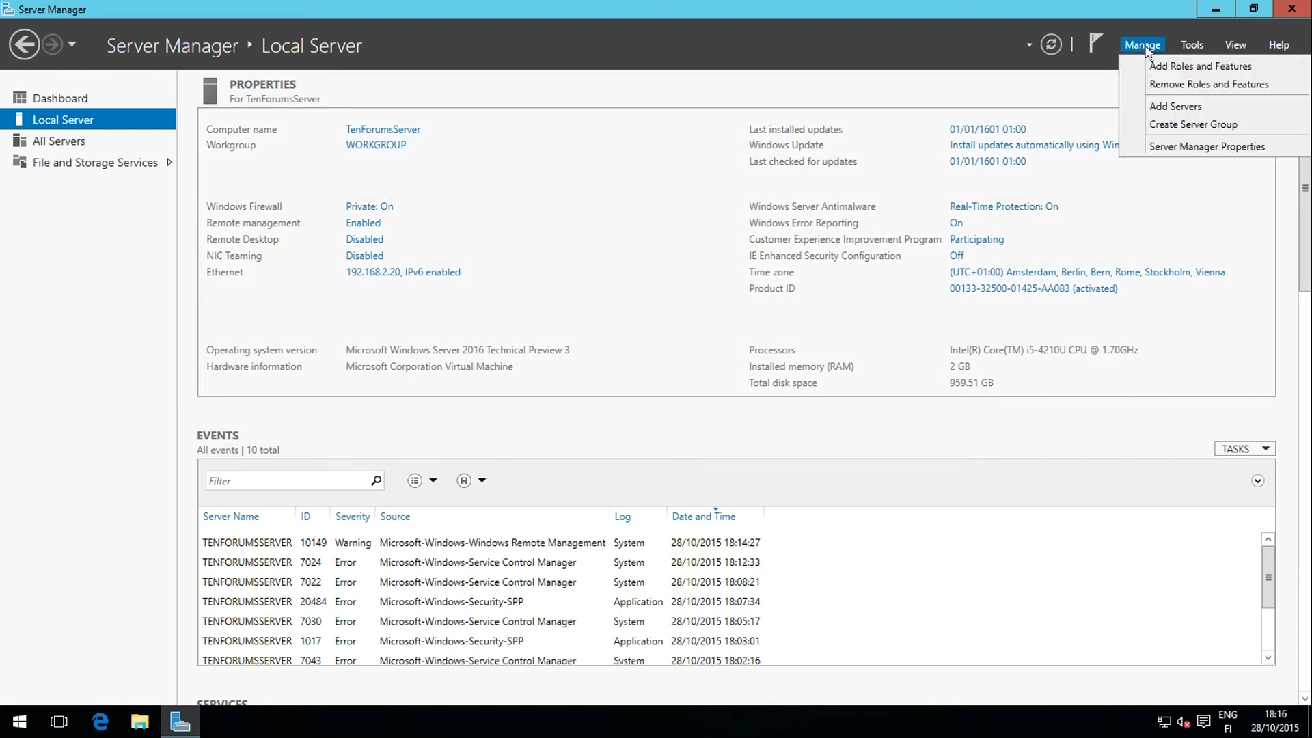
click(1197, 147)
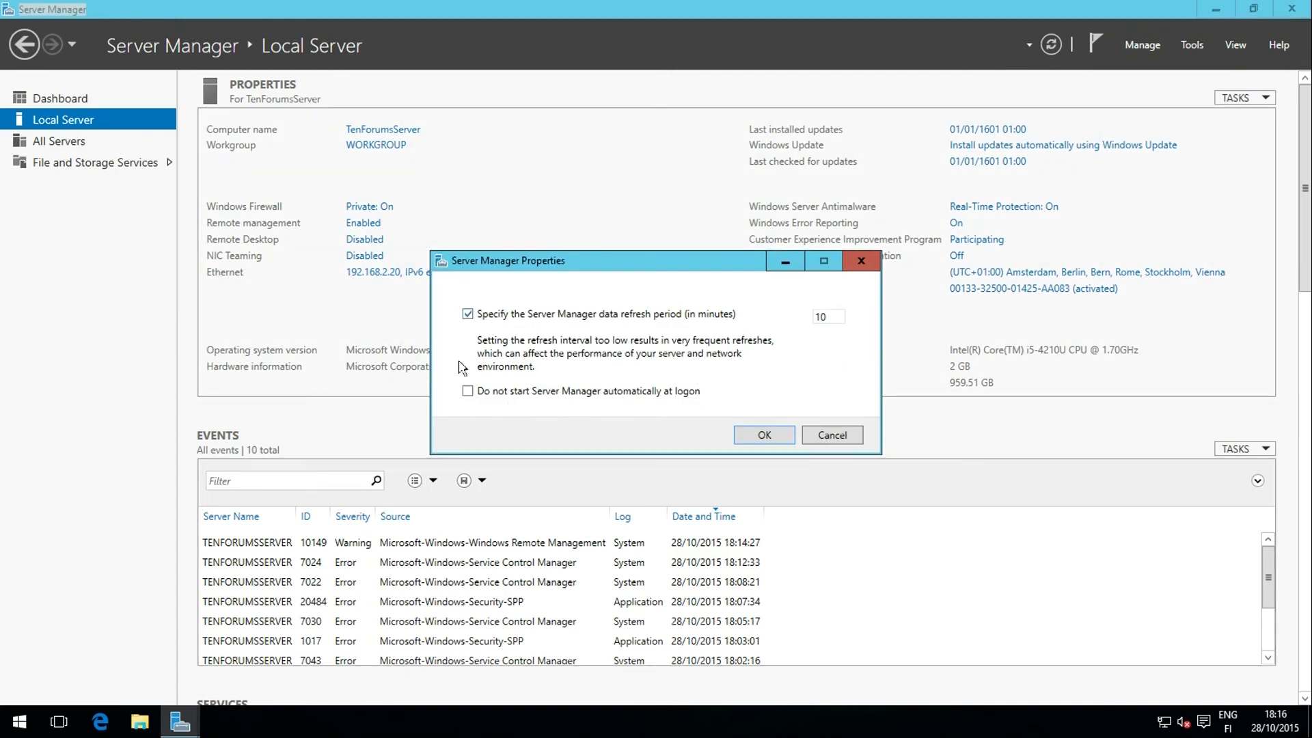
click(467, 390)
click(769, 438)
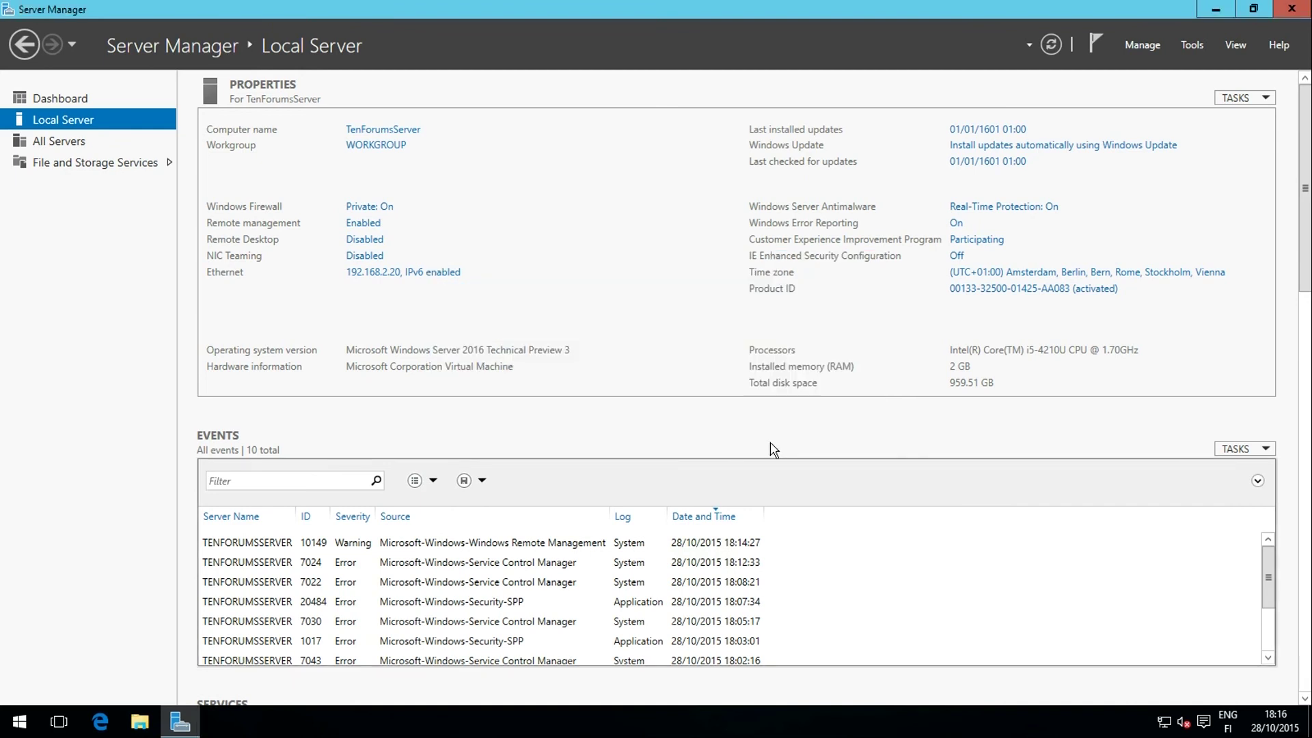
click(3, 725)
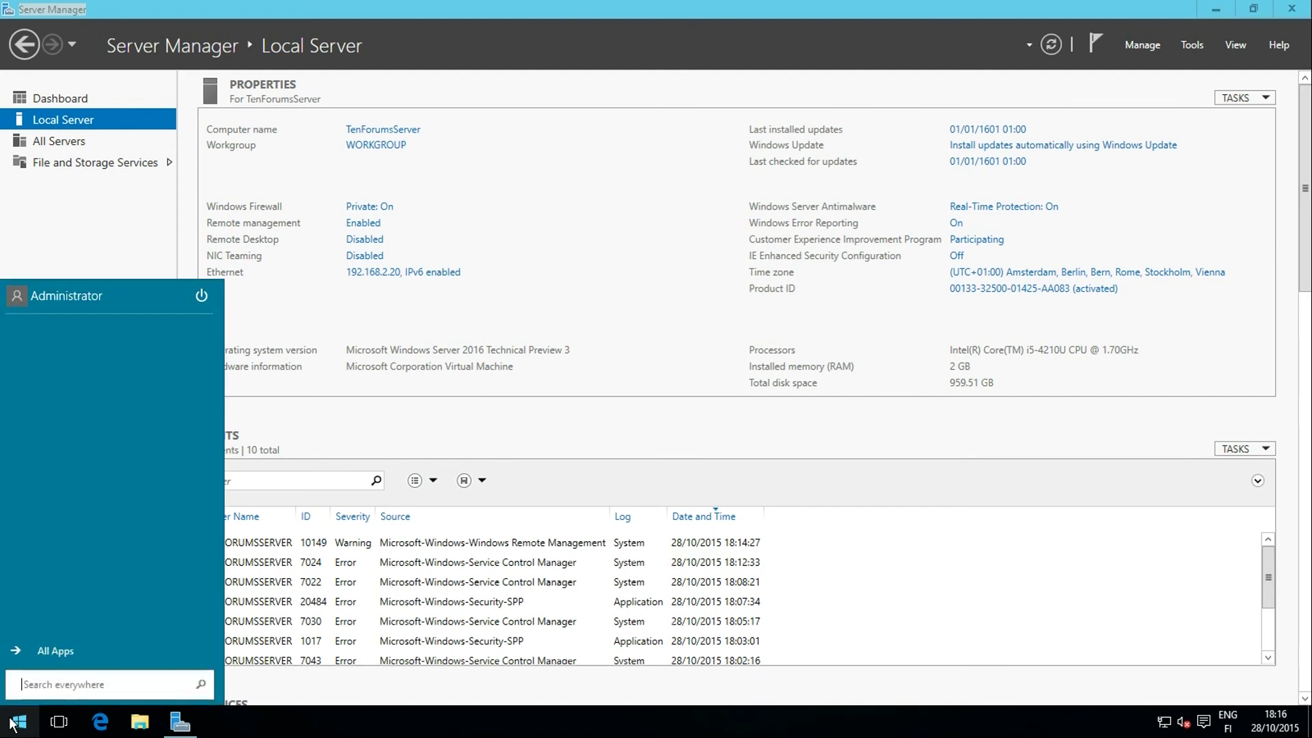
click(53, 649)
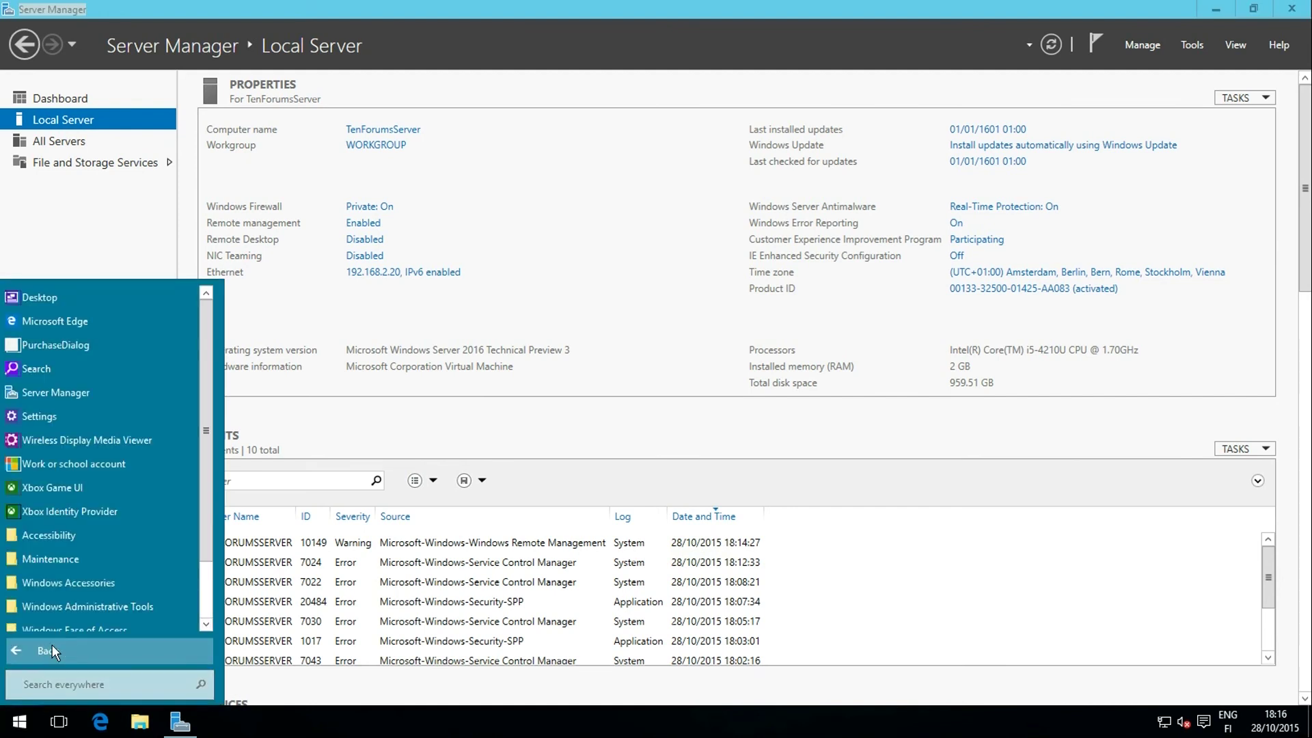